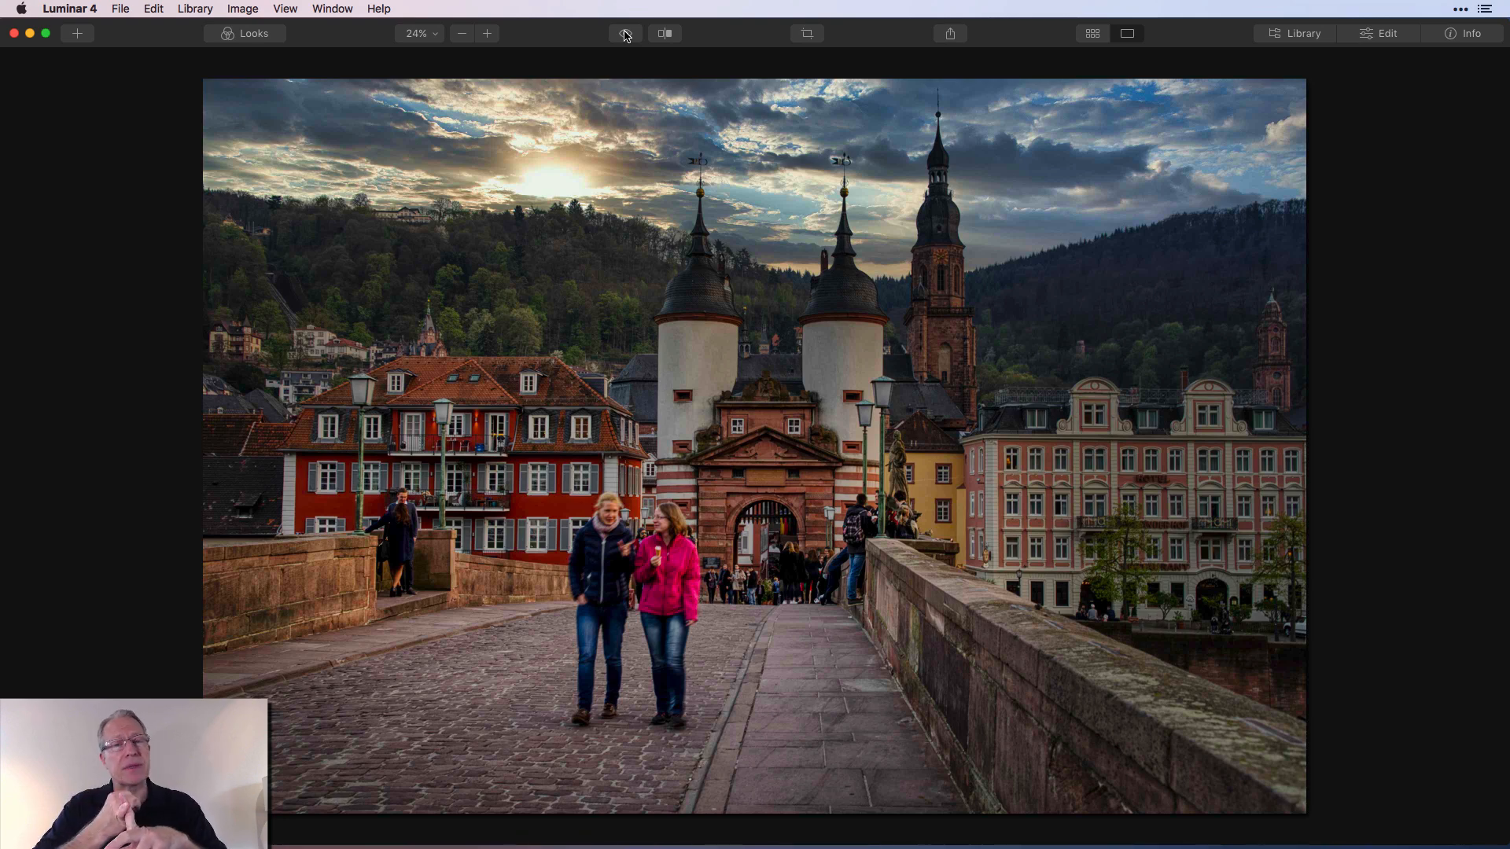
# Compare the finished bridge photo with its unedited original
pyautogui.click(626, 34)
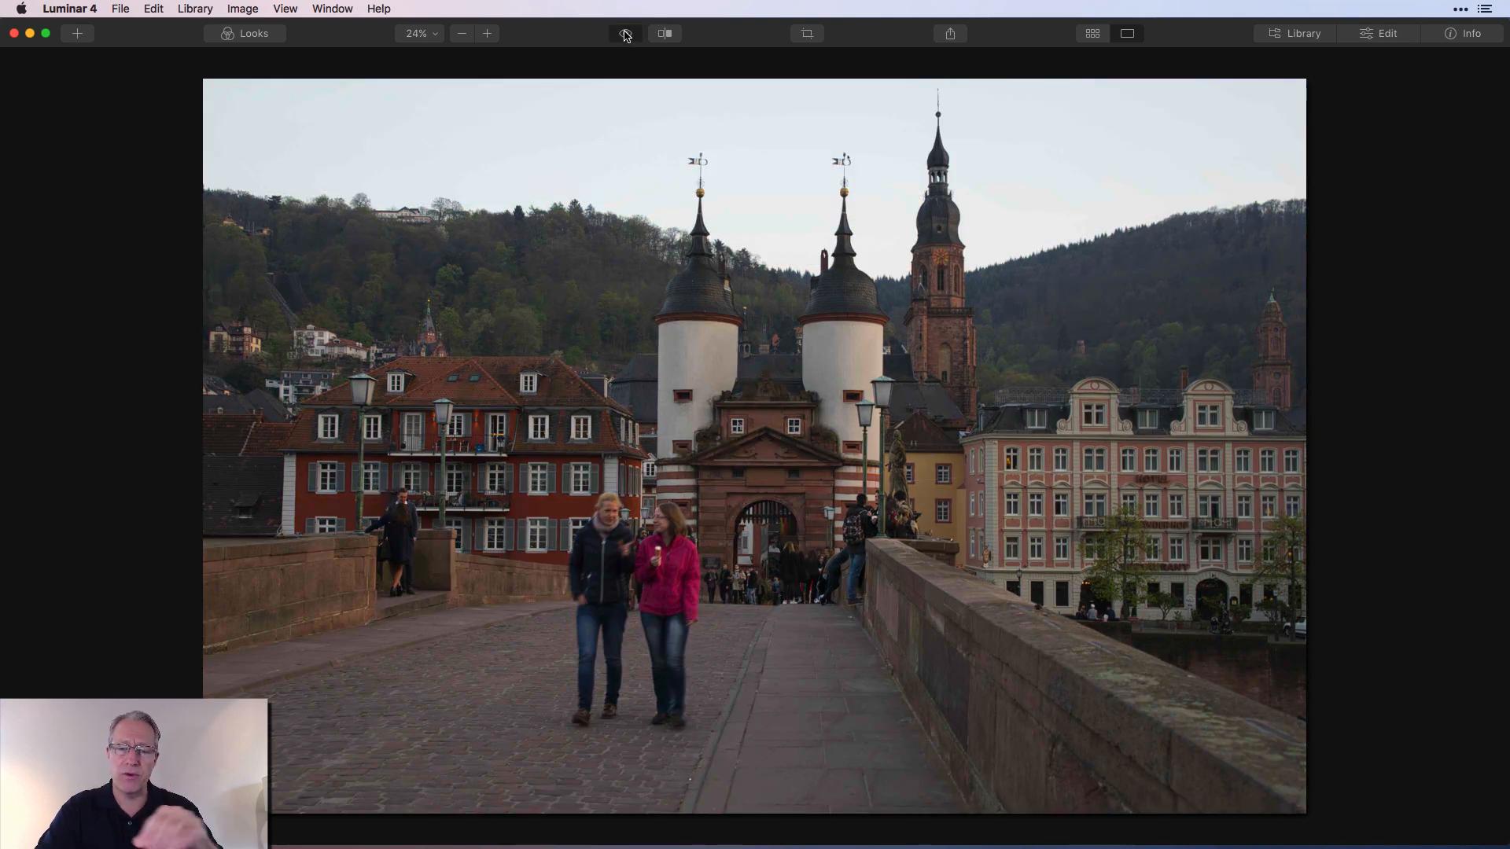
pyautogui.click(626, 33)
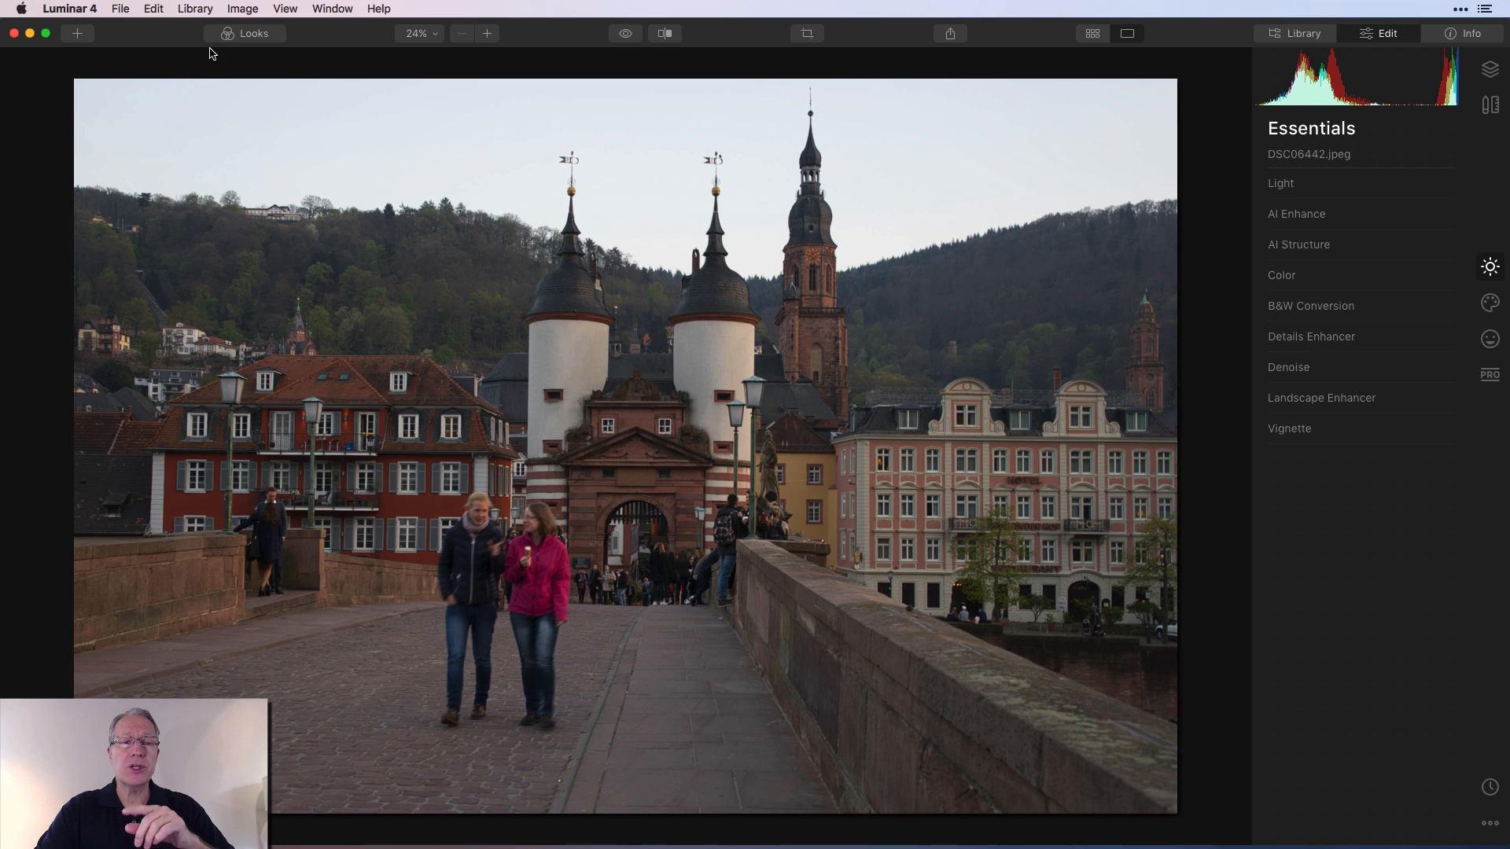
# Send the original bridge photo to the Aurora HDR plugin and create an HDR image from it
pyautogui.click(155, 8)
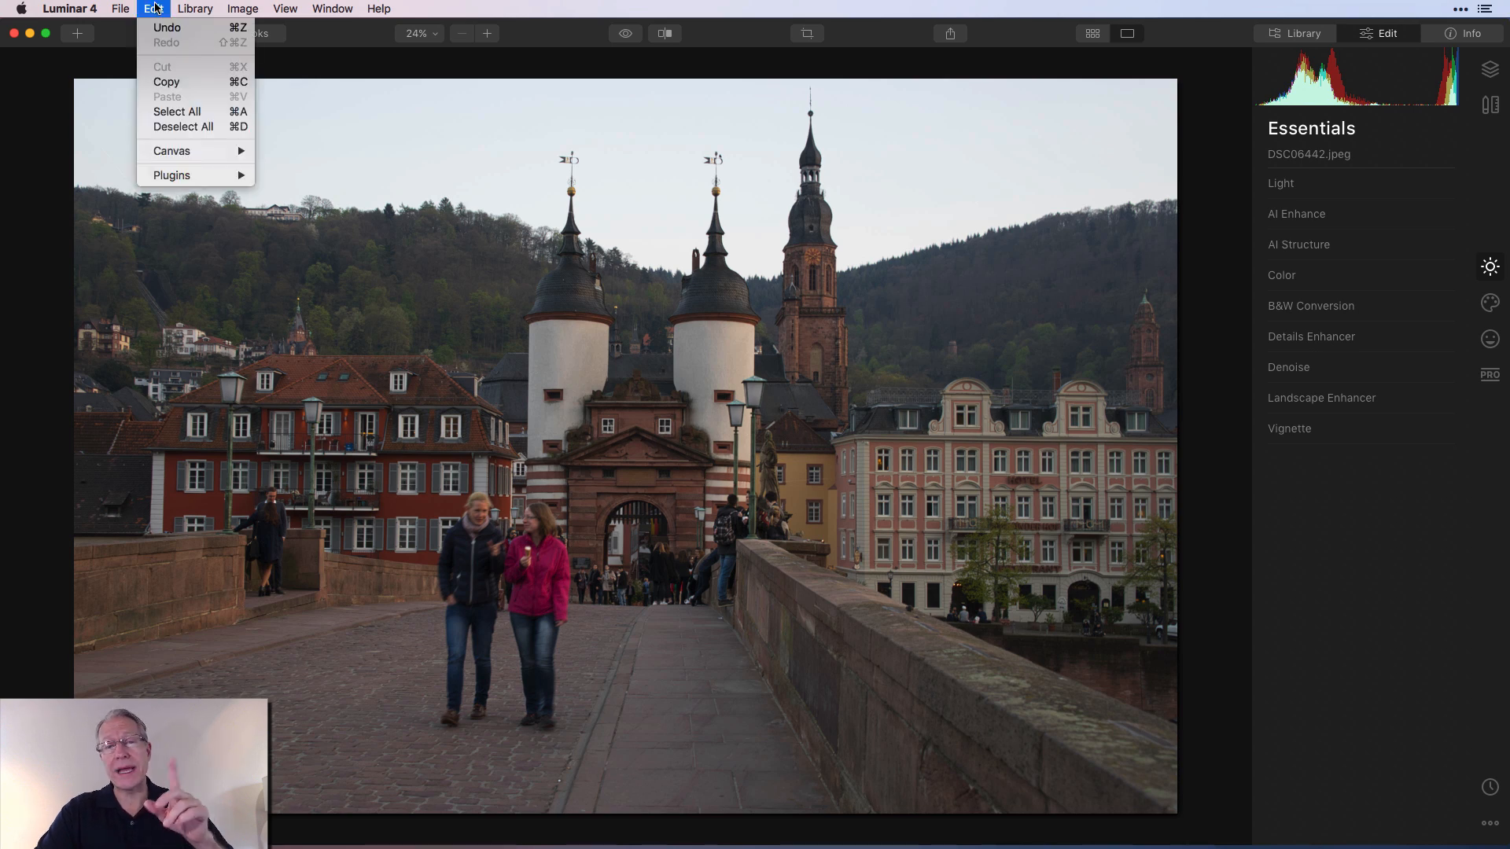
pyautogui.moveTo(189, 177)
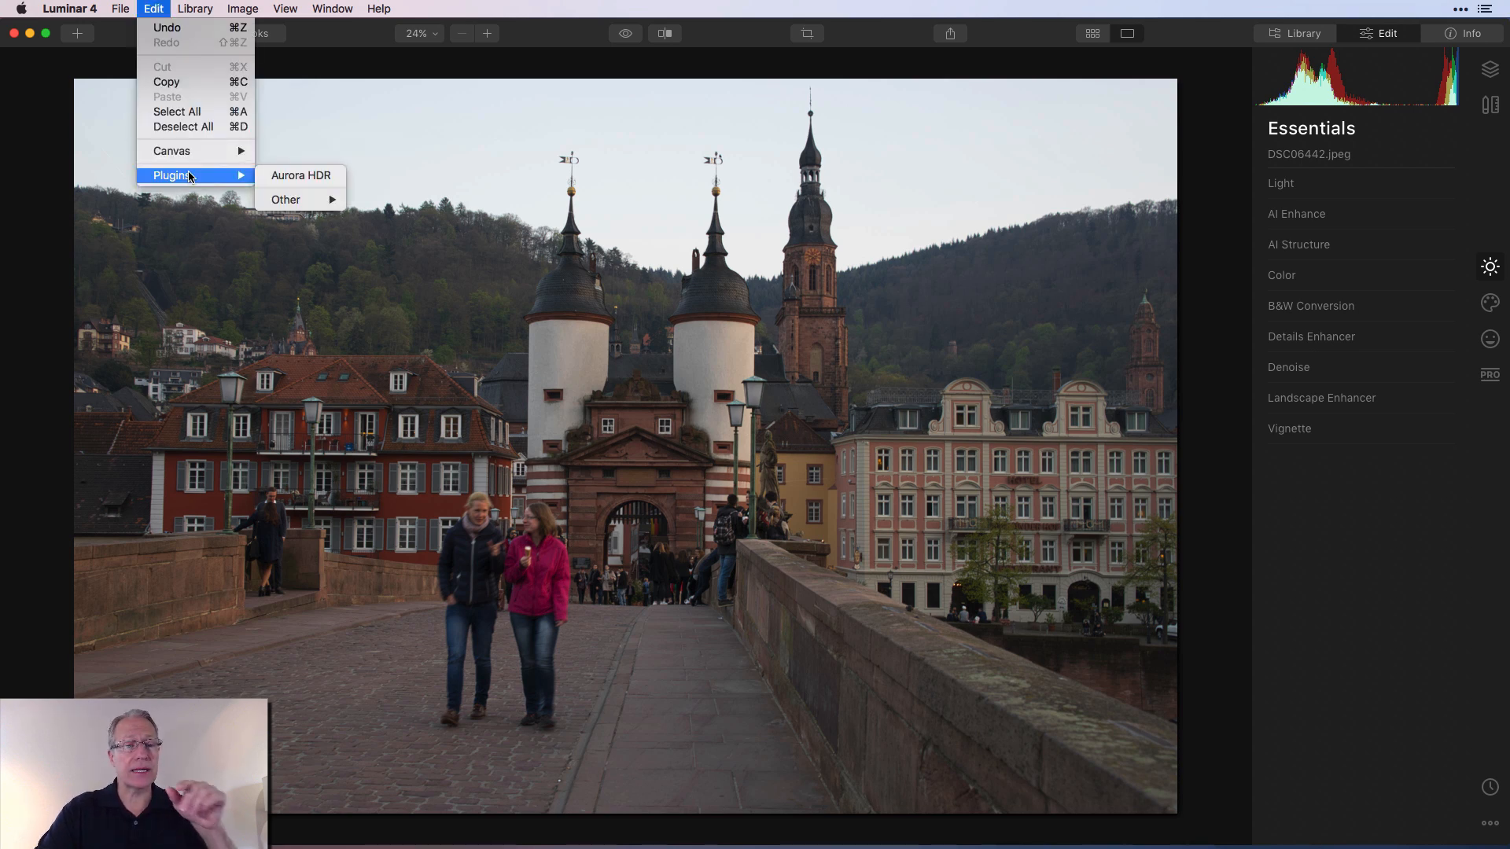
pyautogui.click(283, 177)
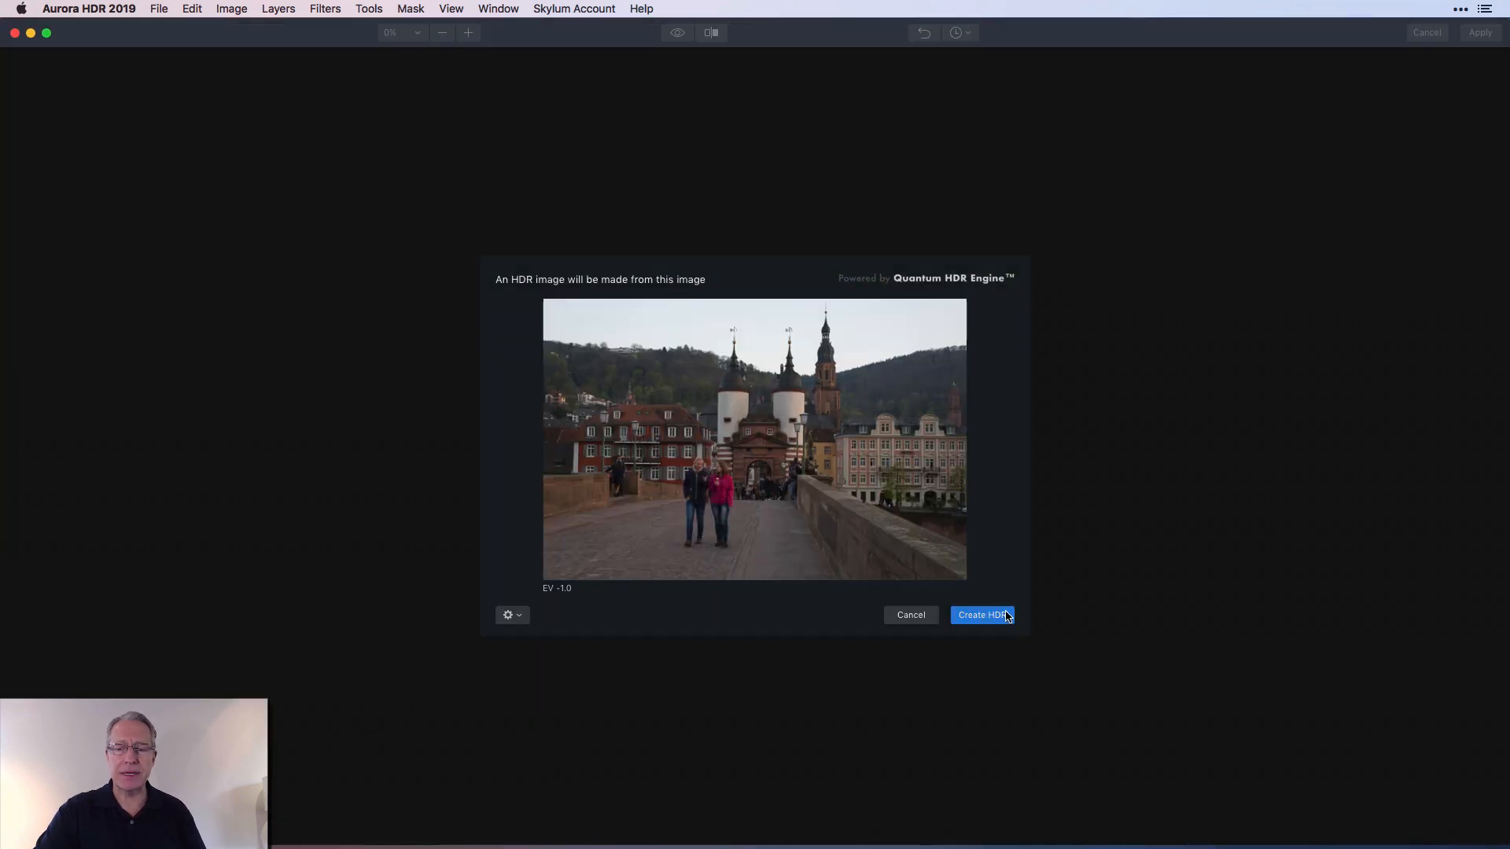
pyautogui.click(982, 615)
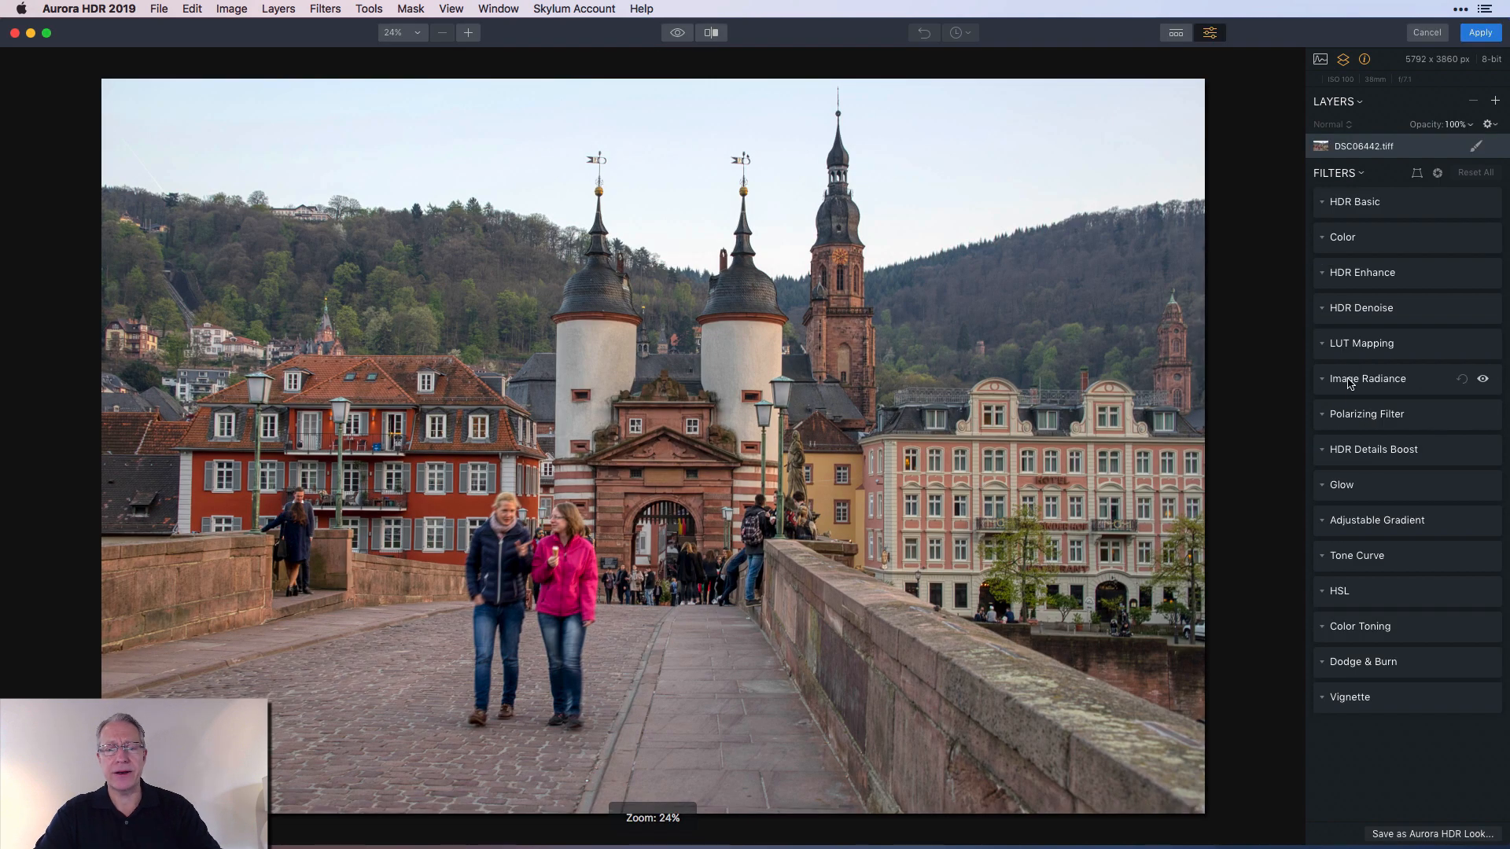
# Set HDR Clarity and HDR Smart Structure to 30 in HDR Enhance, and apply the result back to Luminar 4
pyautogui.click(1354, 275)
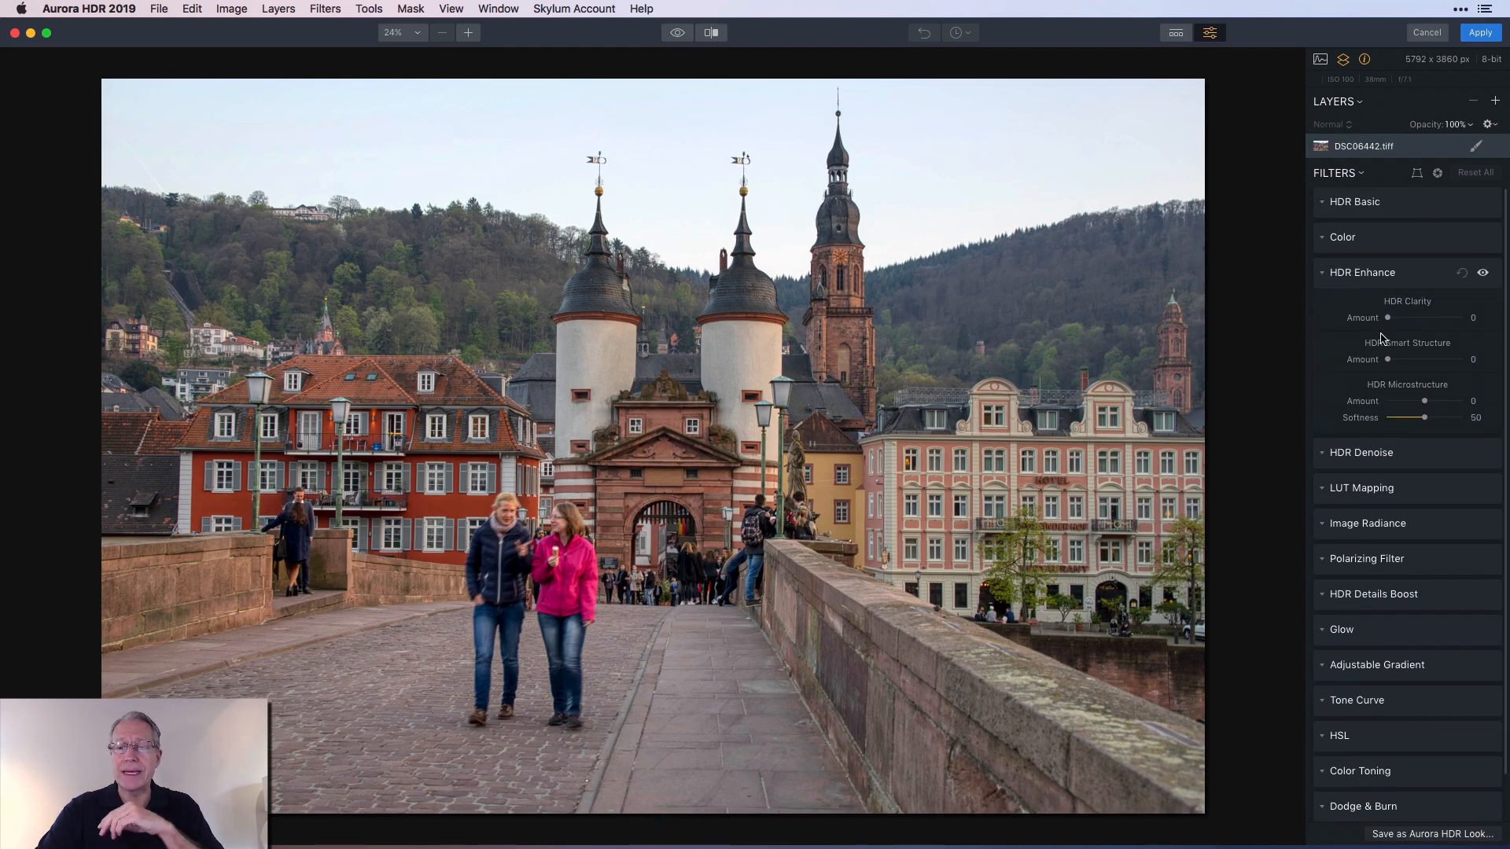
pyautogui.moveTo(1386, 317); pyautogui.dragTo(1415, 360)
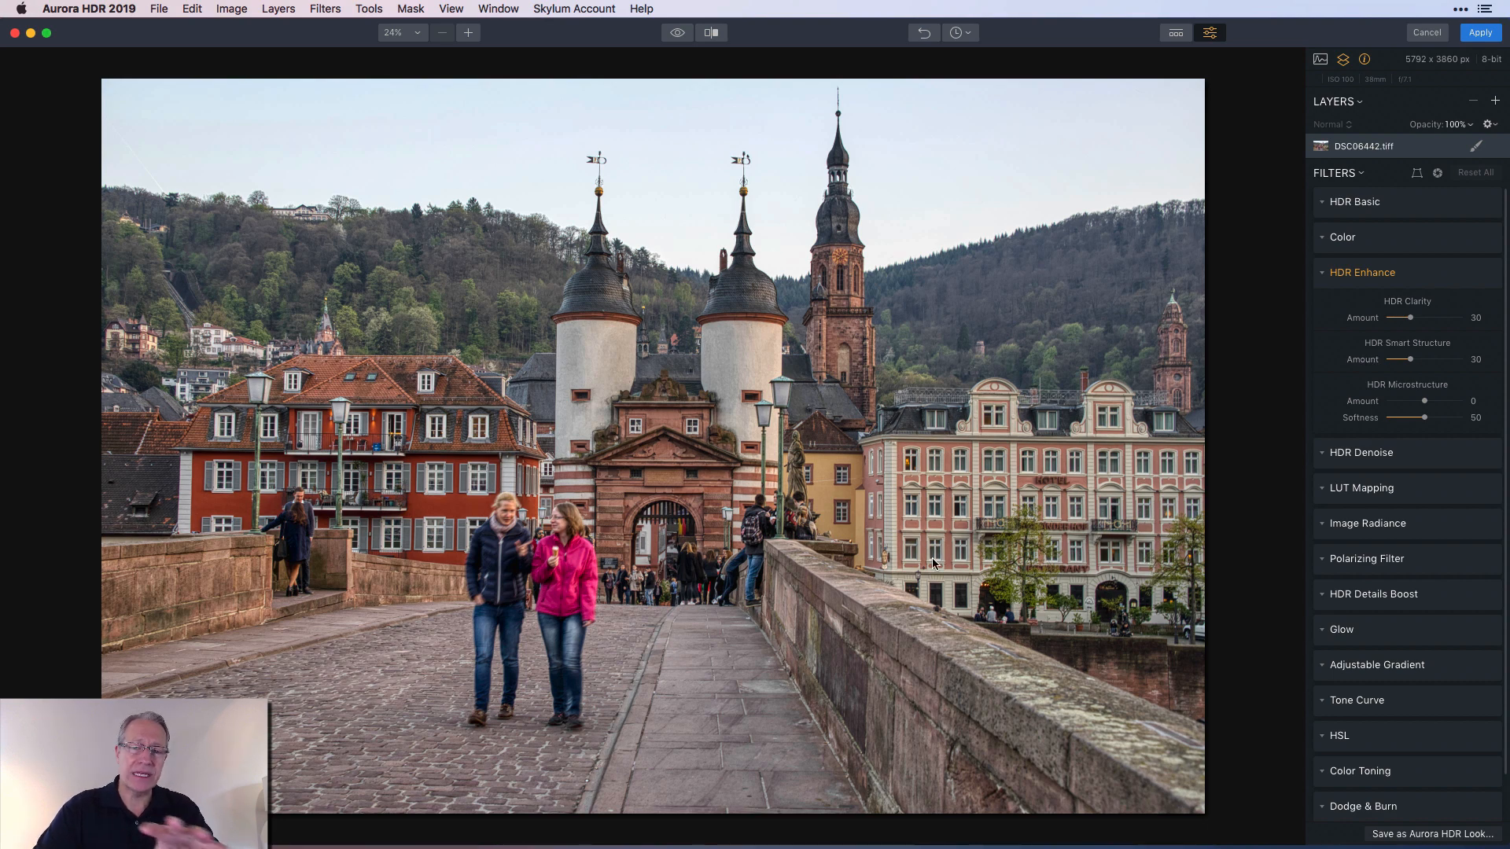
pyautogui.click(1480, 40)
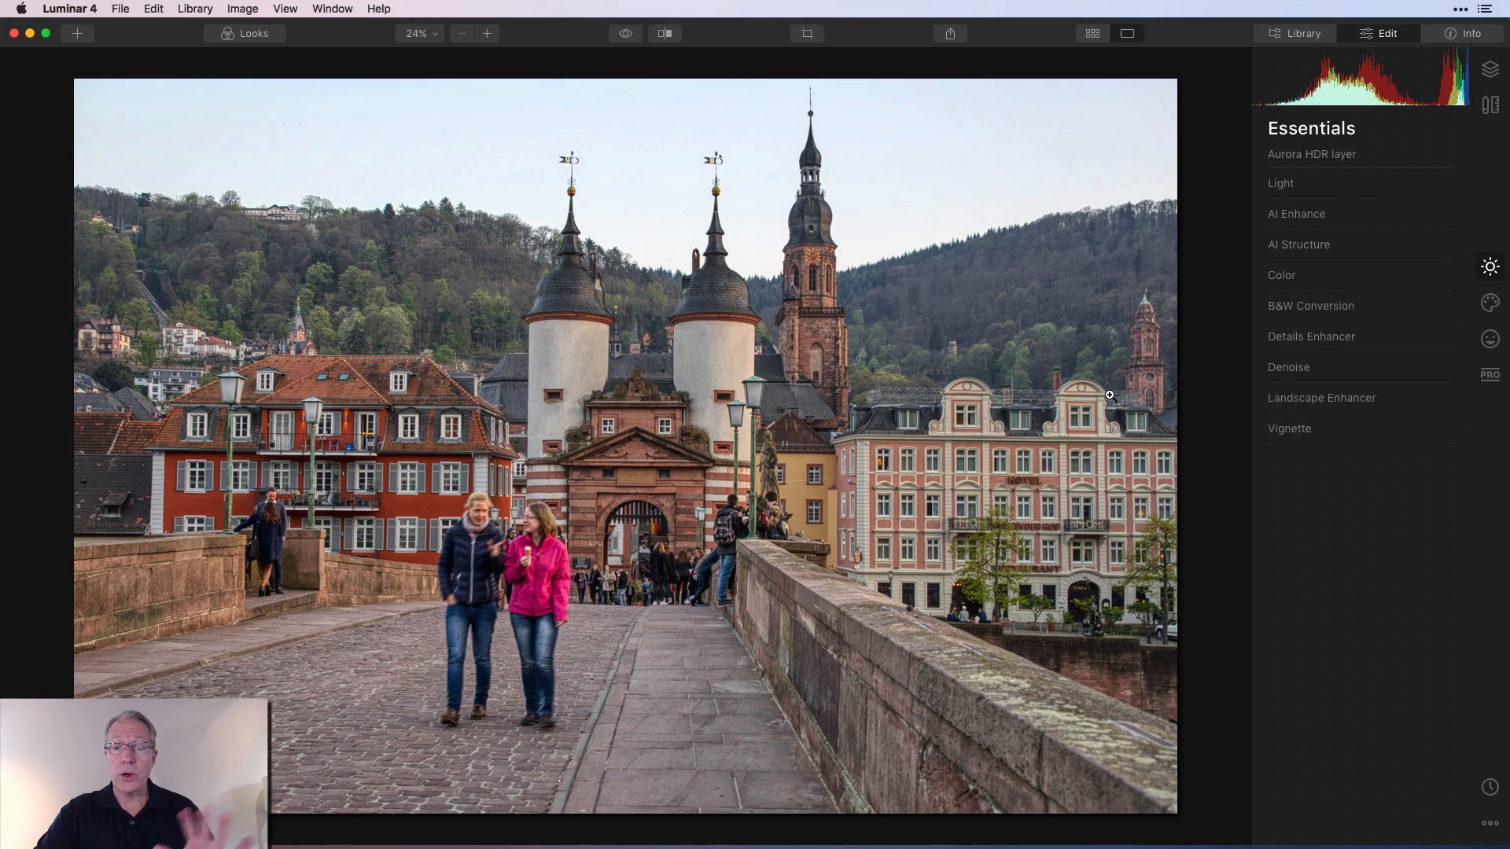
# Compare the HDR result with the original photo and check the layer stack
pyautogui.click(626, 36)
pyautogui.click(625, 37)
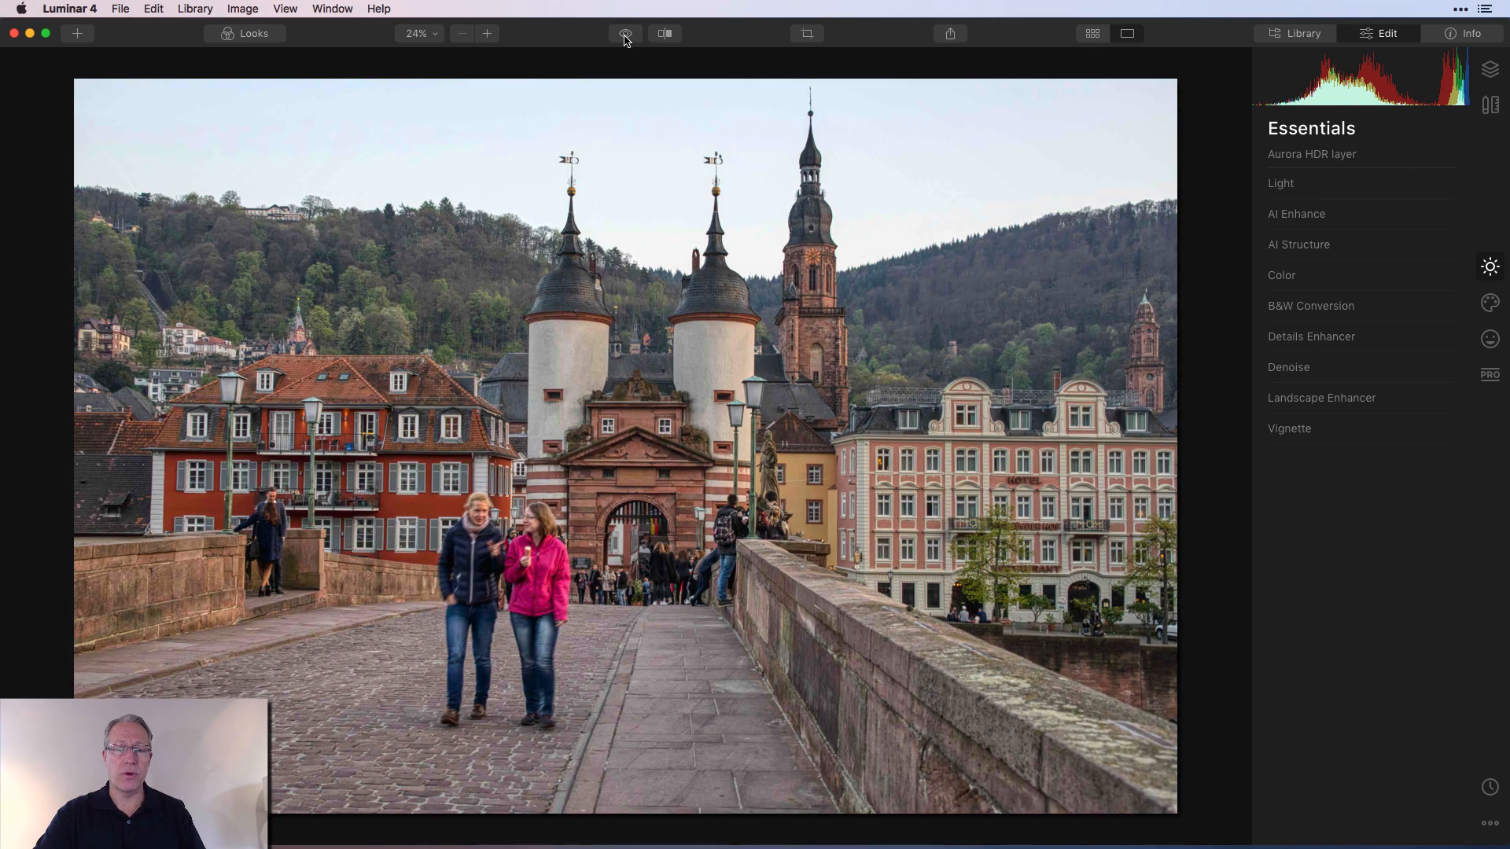
pyautogui.click(1491, 72)
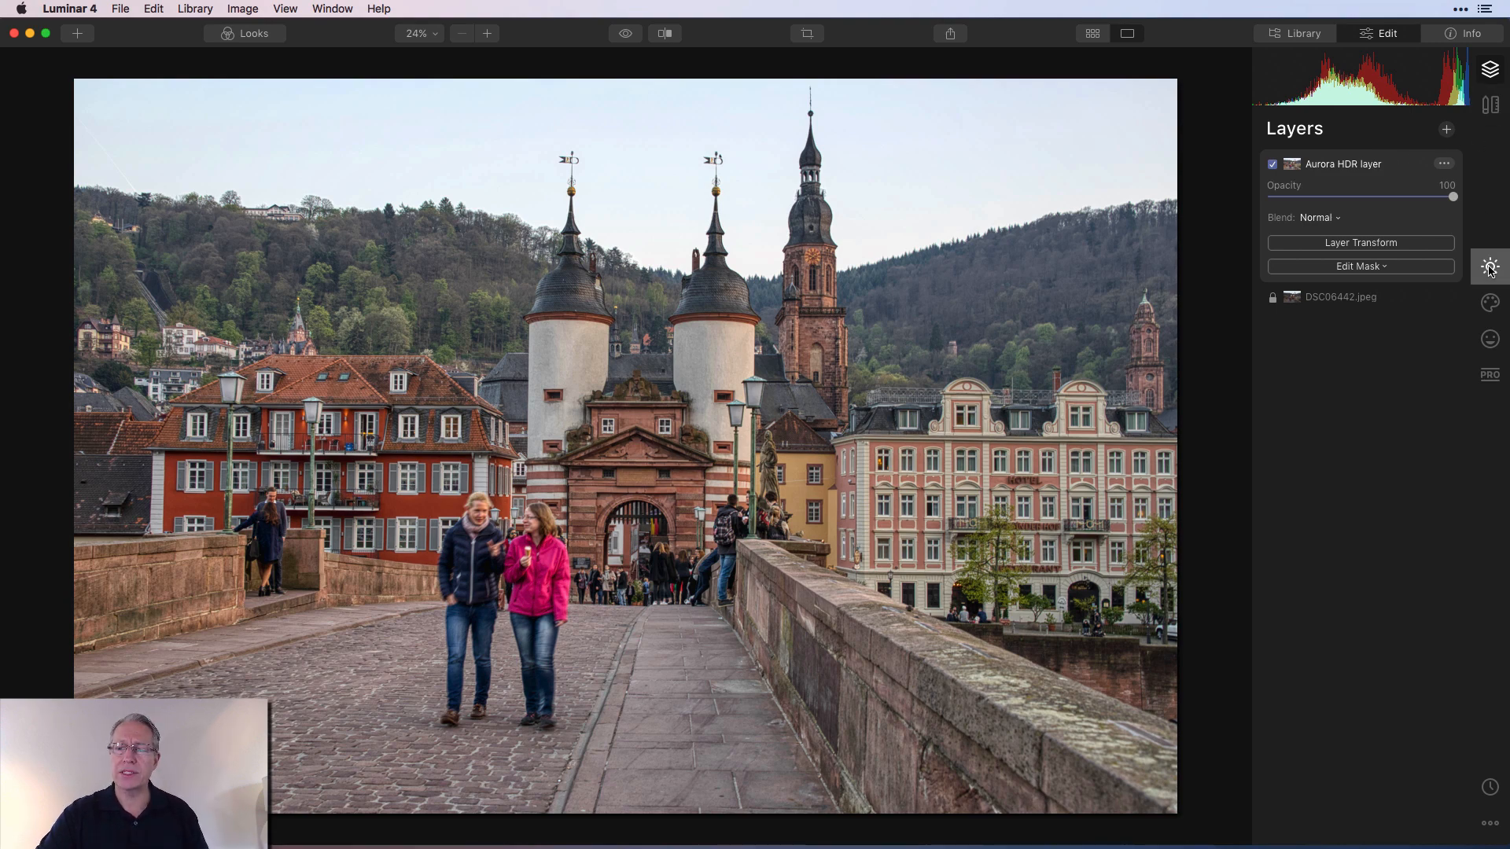
pyautogui.click(1489, 268)
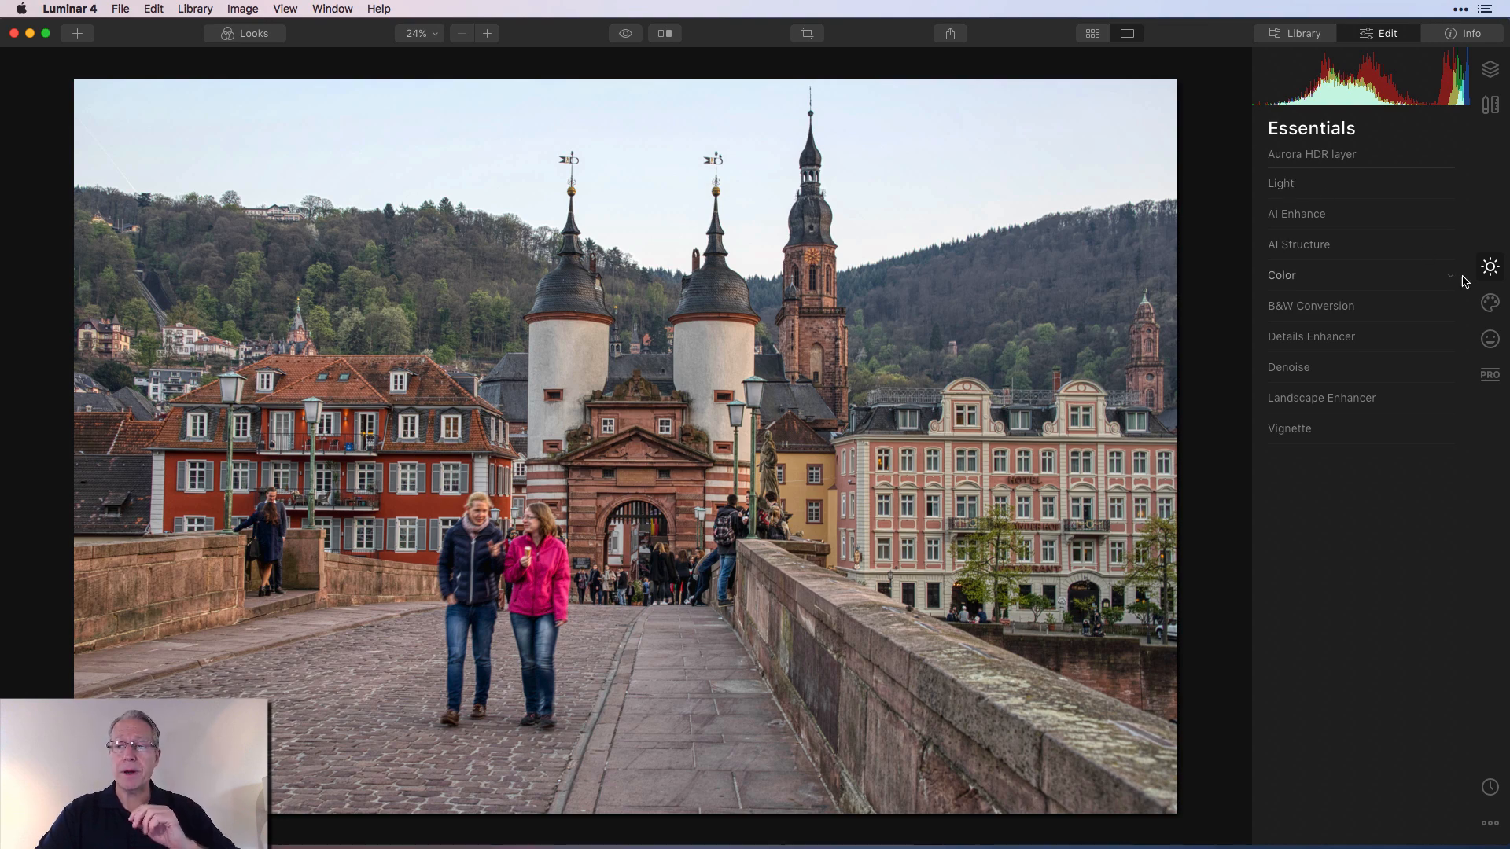
# Replace the sky with Dramatic Sunset 4 using AI Sky Replacement, with Horizon Position 16 and Relight Scene 35
pyautogui.click(1490, 303)
pyautogui.click(1321, 184)
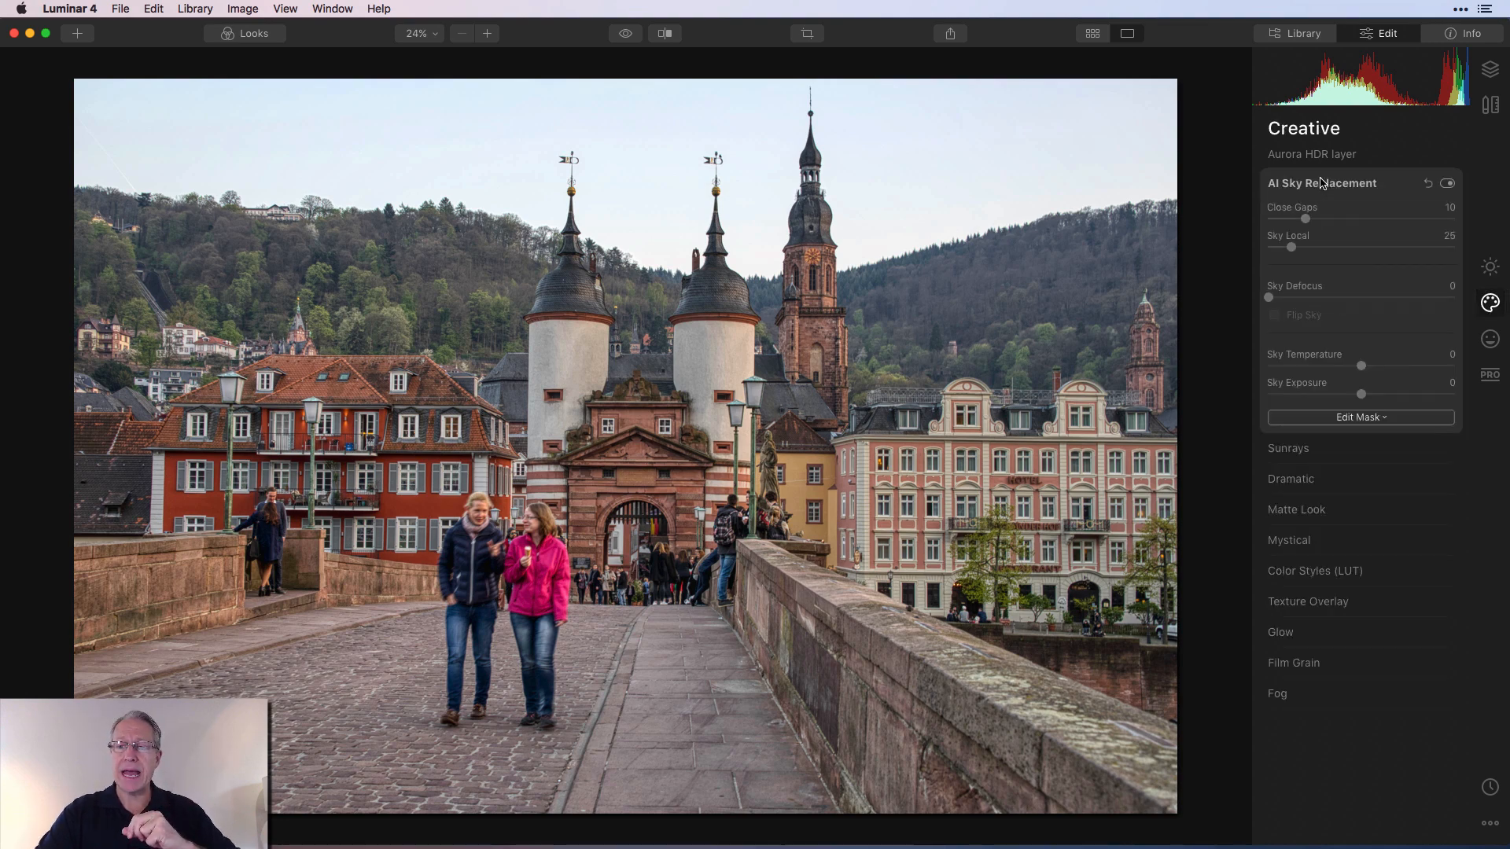
pyautogui.click(1357, 219)
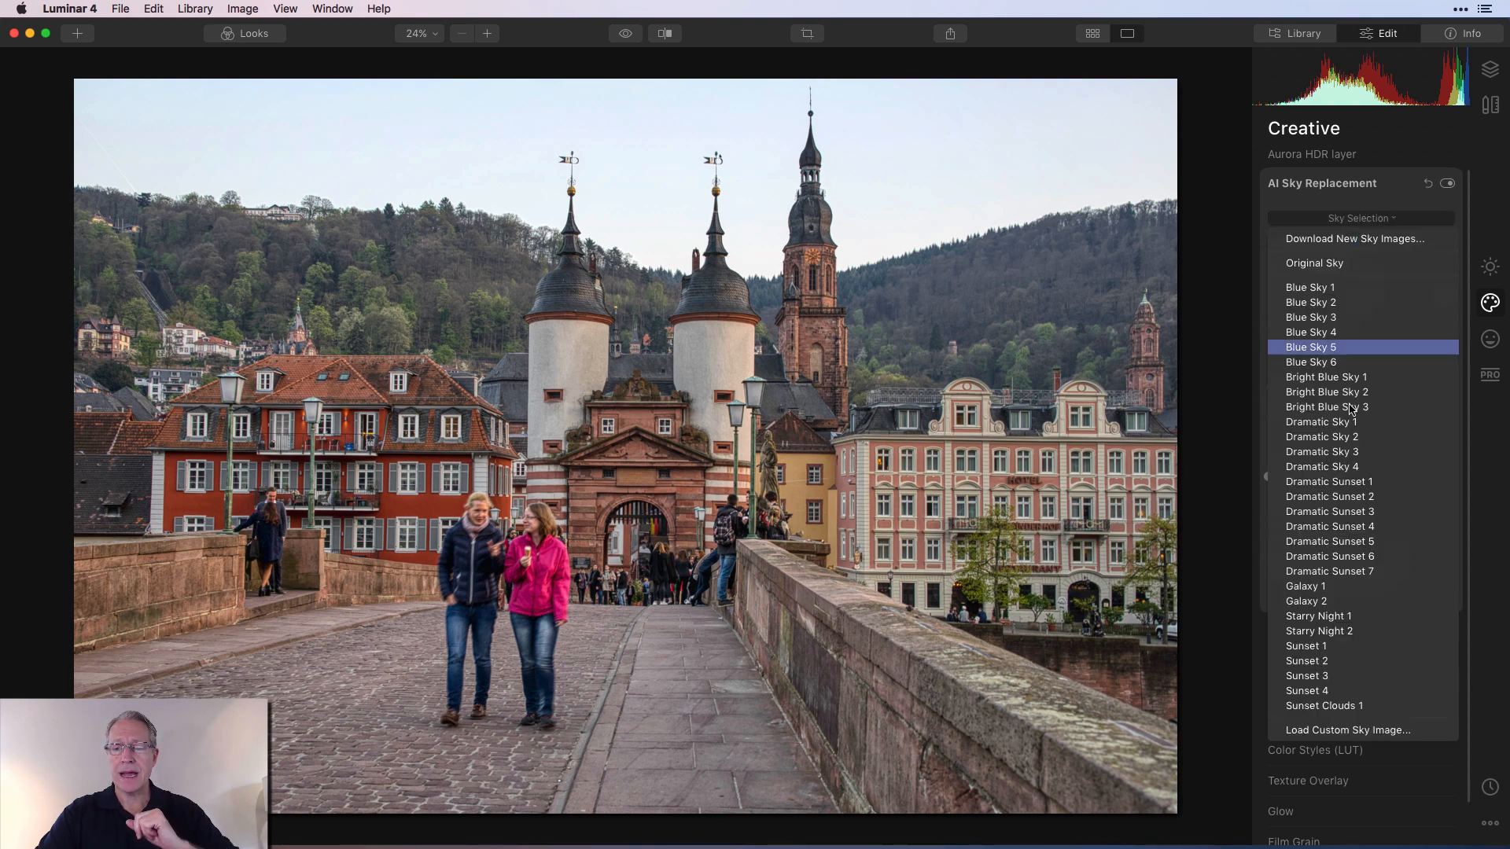
pyautogui.click(1347, 527)
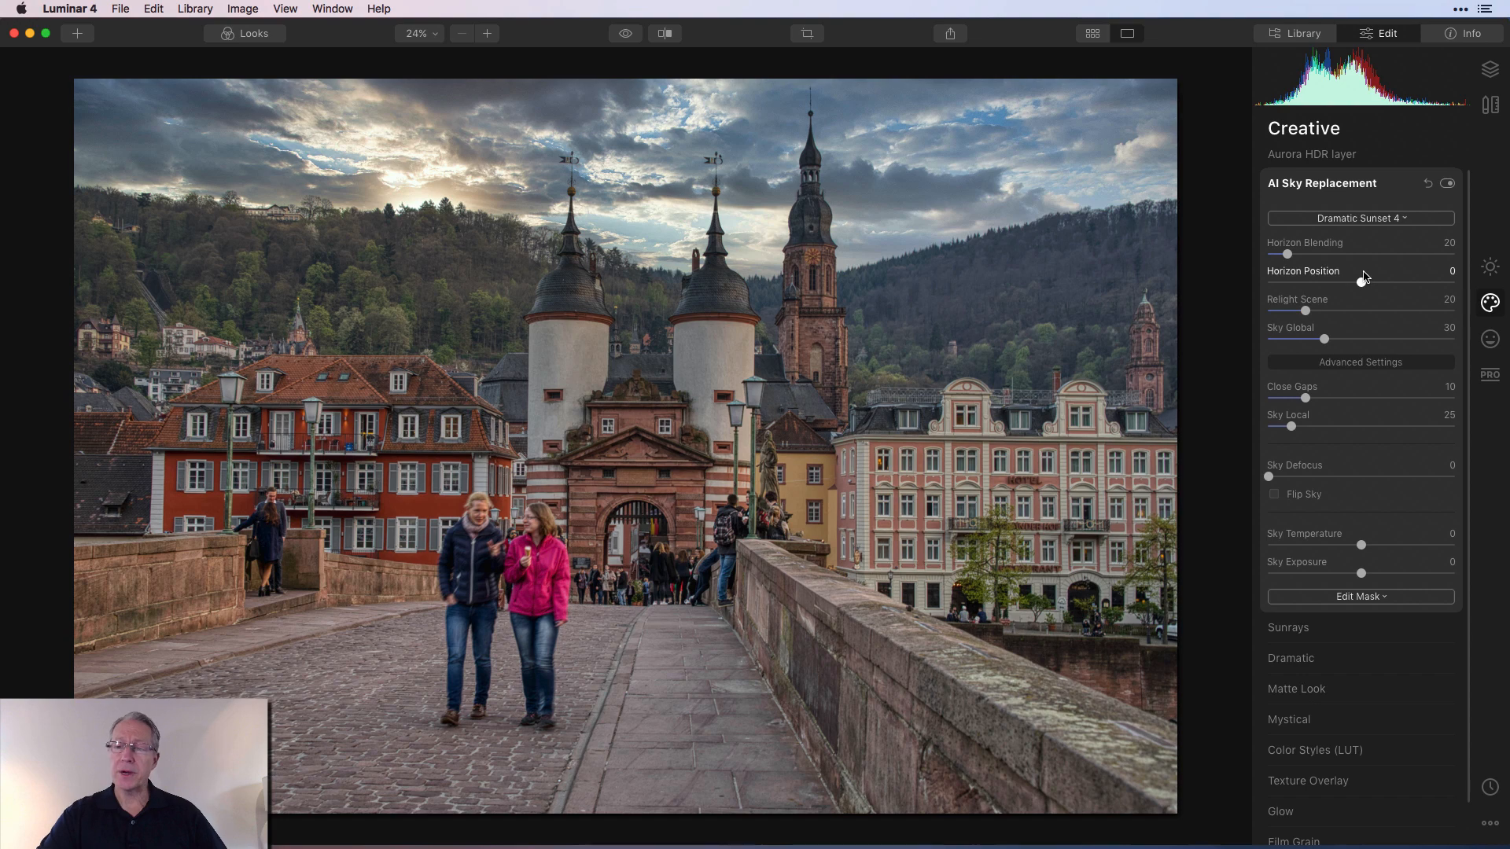
pyautogui.moveTo(1361, 283); pyautogui.dragTo(1377, 286)
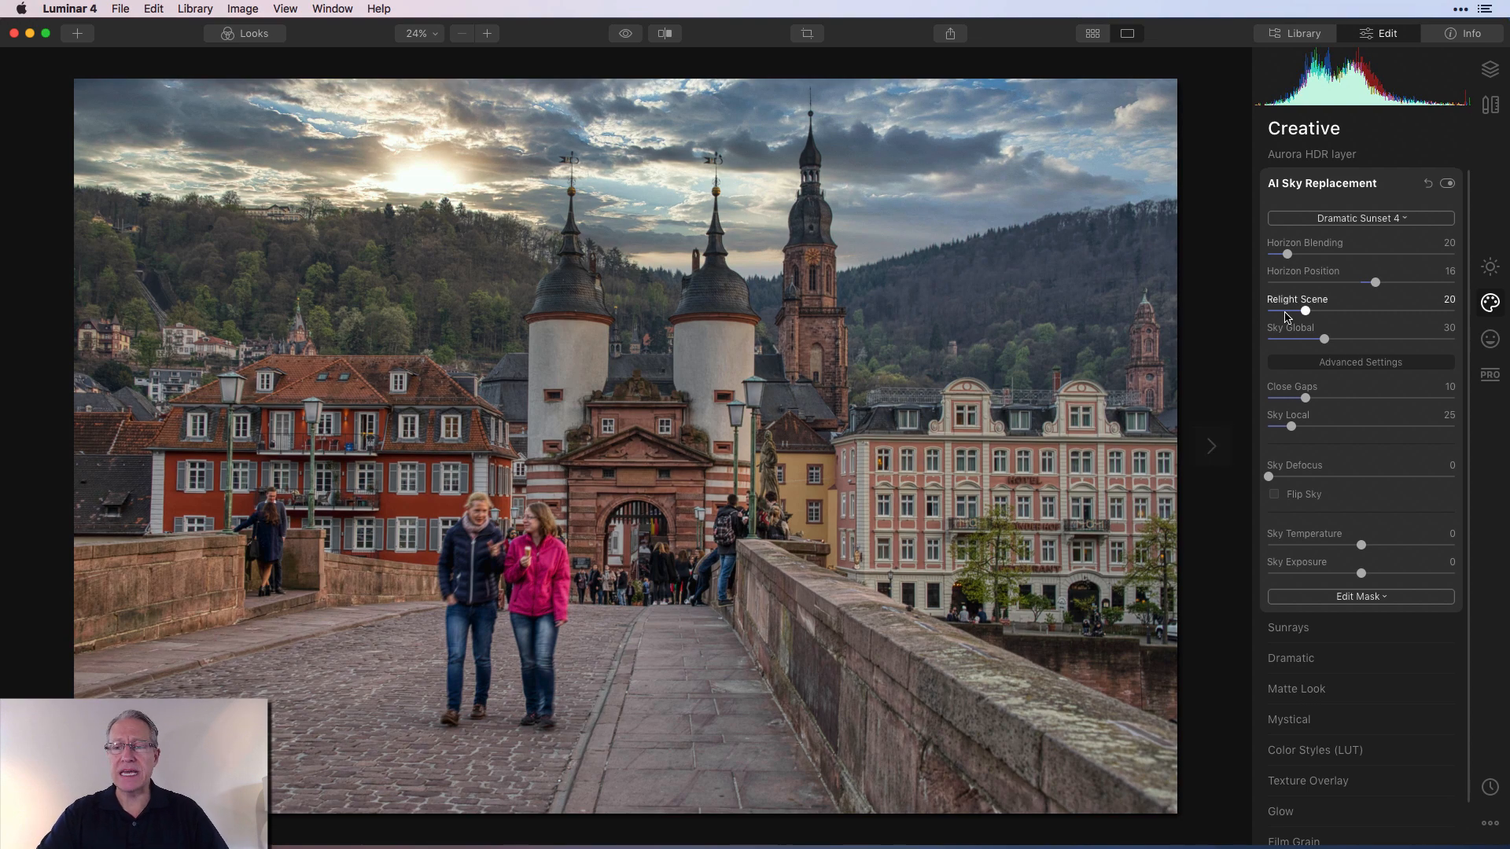
pyautogui.moveTo(1308, 312); pyautogui.dragTo(1339, 315)
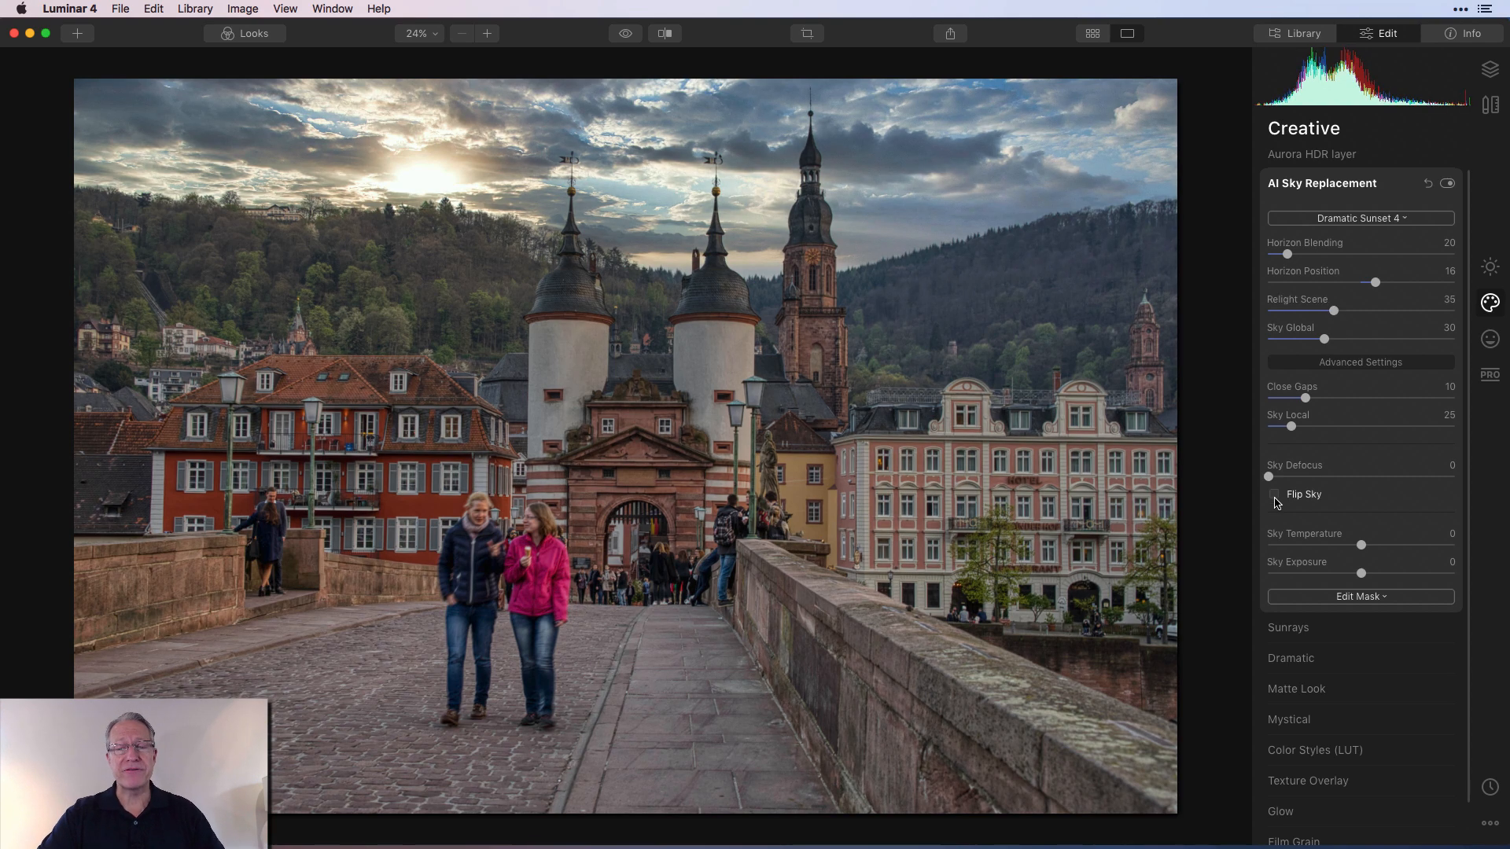
# Try flipping the replacement sky, restore its direction and compare the photo with the original
pyautogui.click(1274, 496)
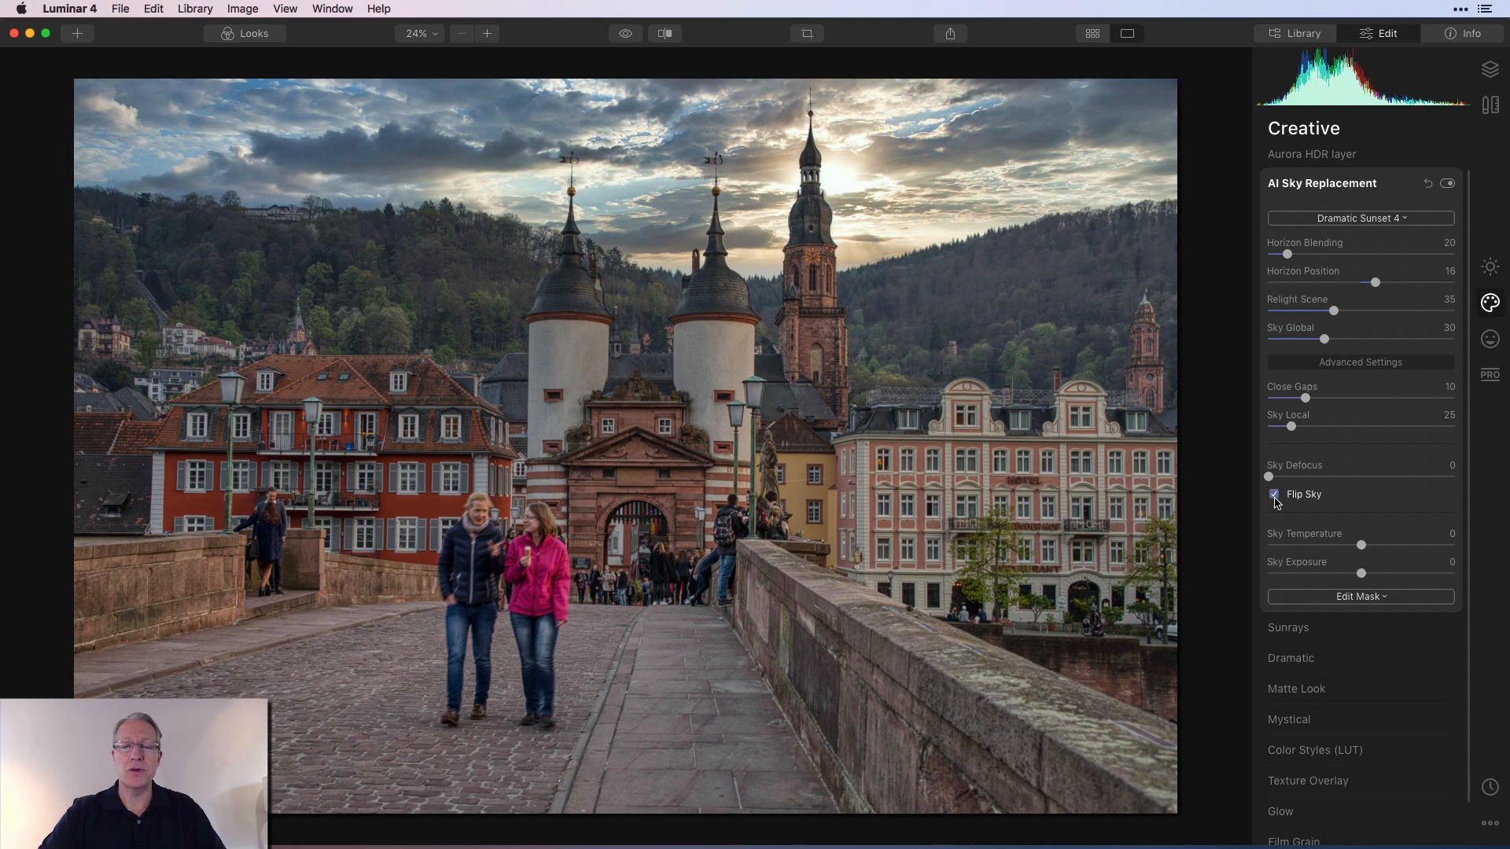
pyautogui.click(1275, 495)
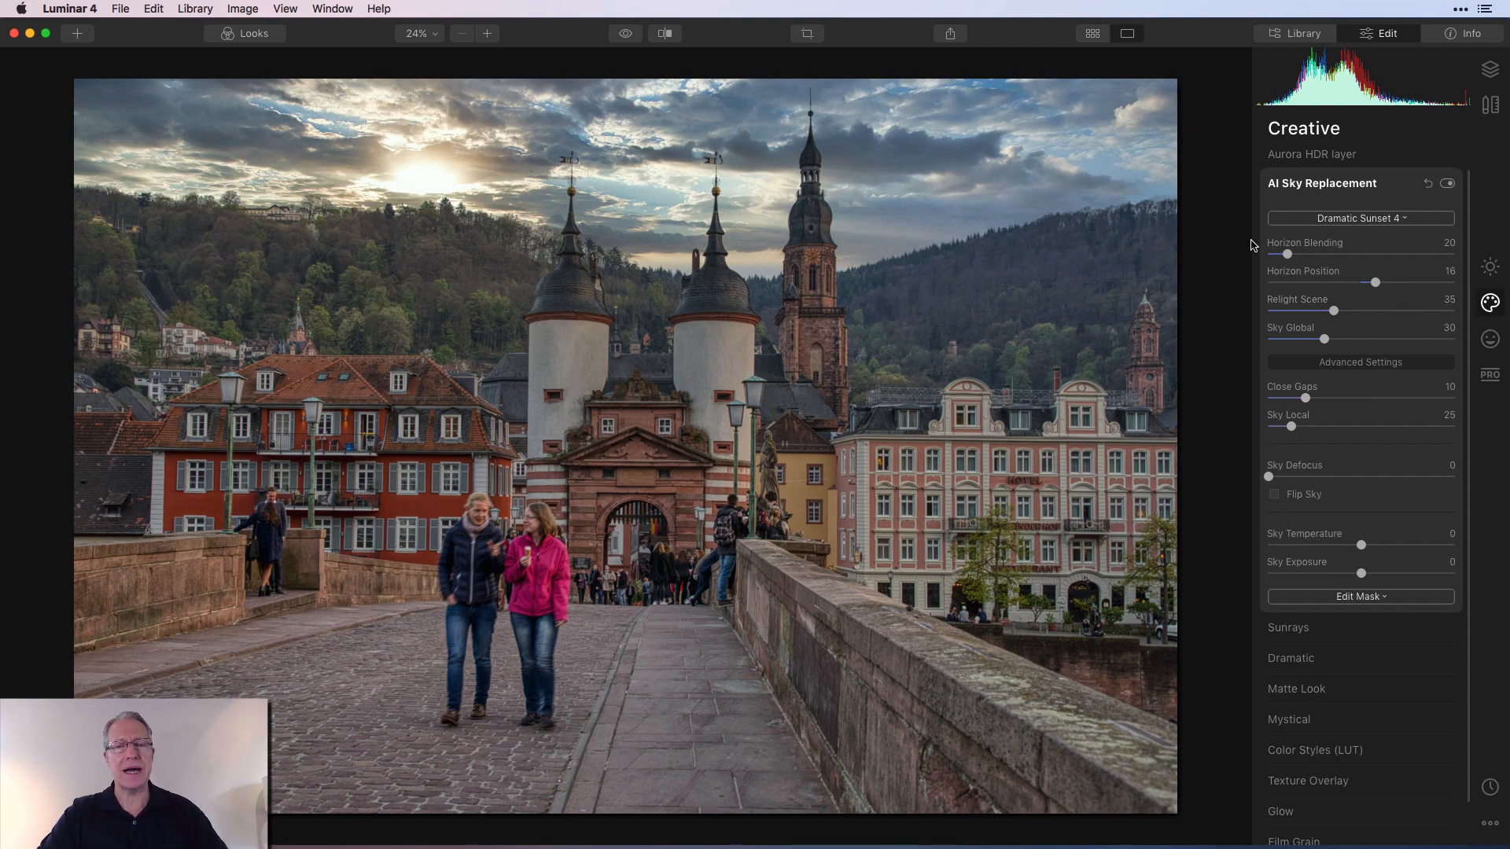
pyautogui.click(619, 38)
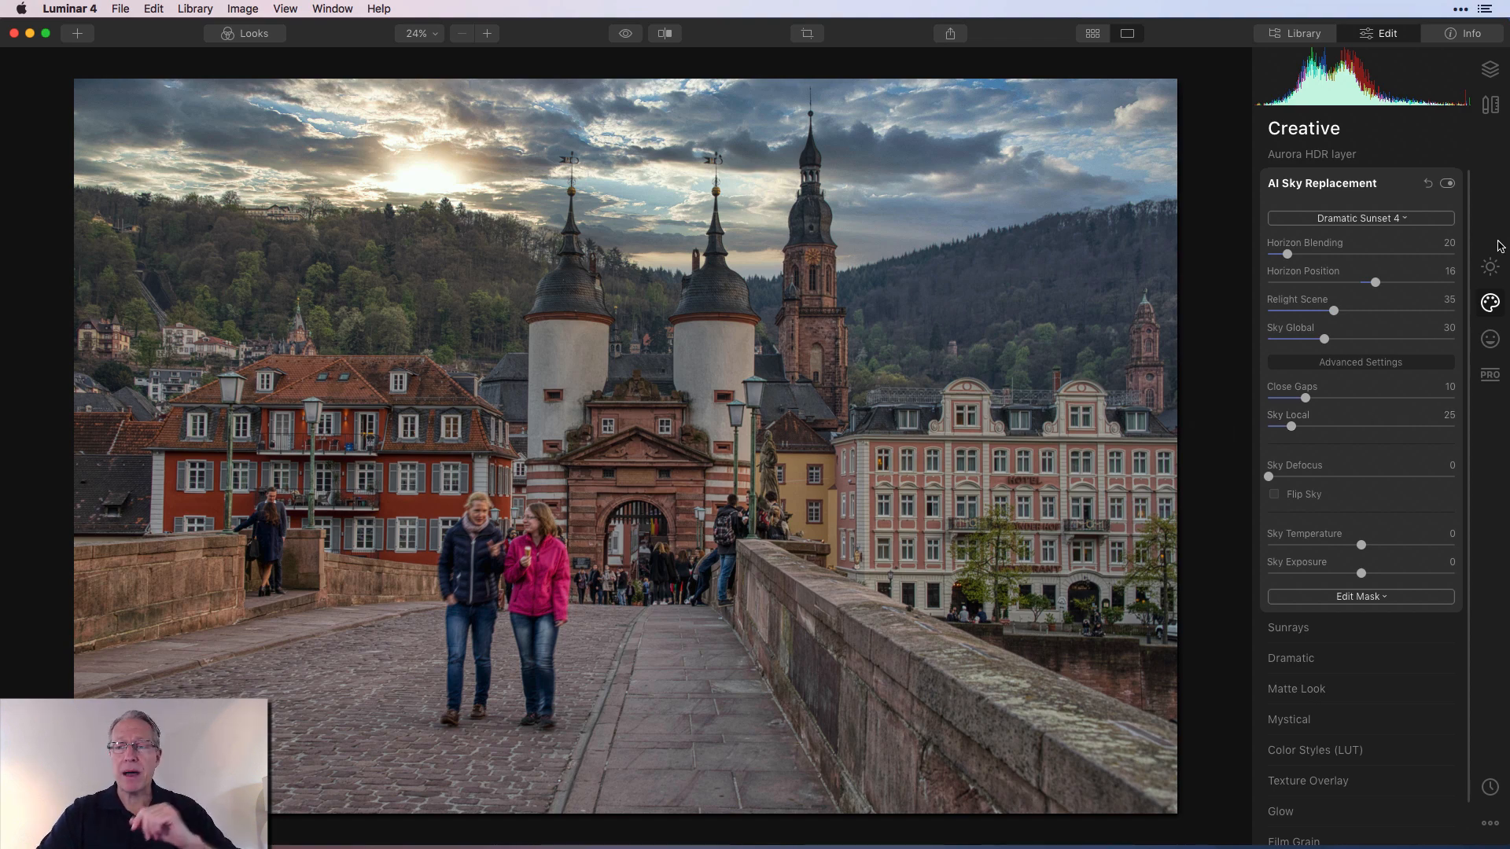
# Adjust the photo's light with Temperature -10, Smart Contrast 25, Shadows -33 and Highlights -5
pyautogui.click(1490, 267)
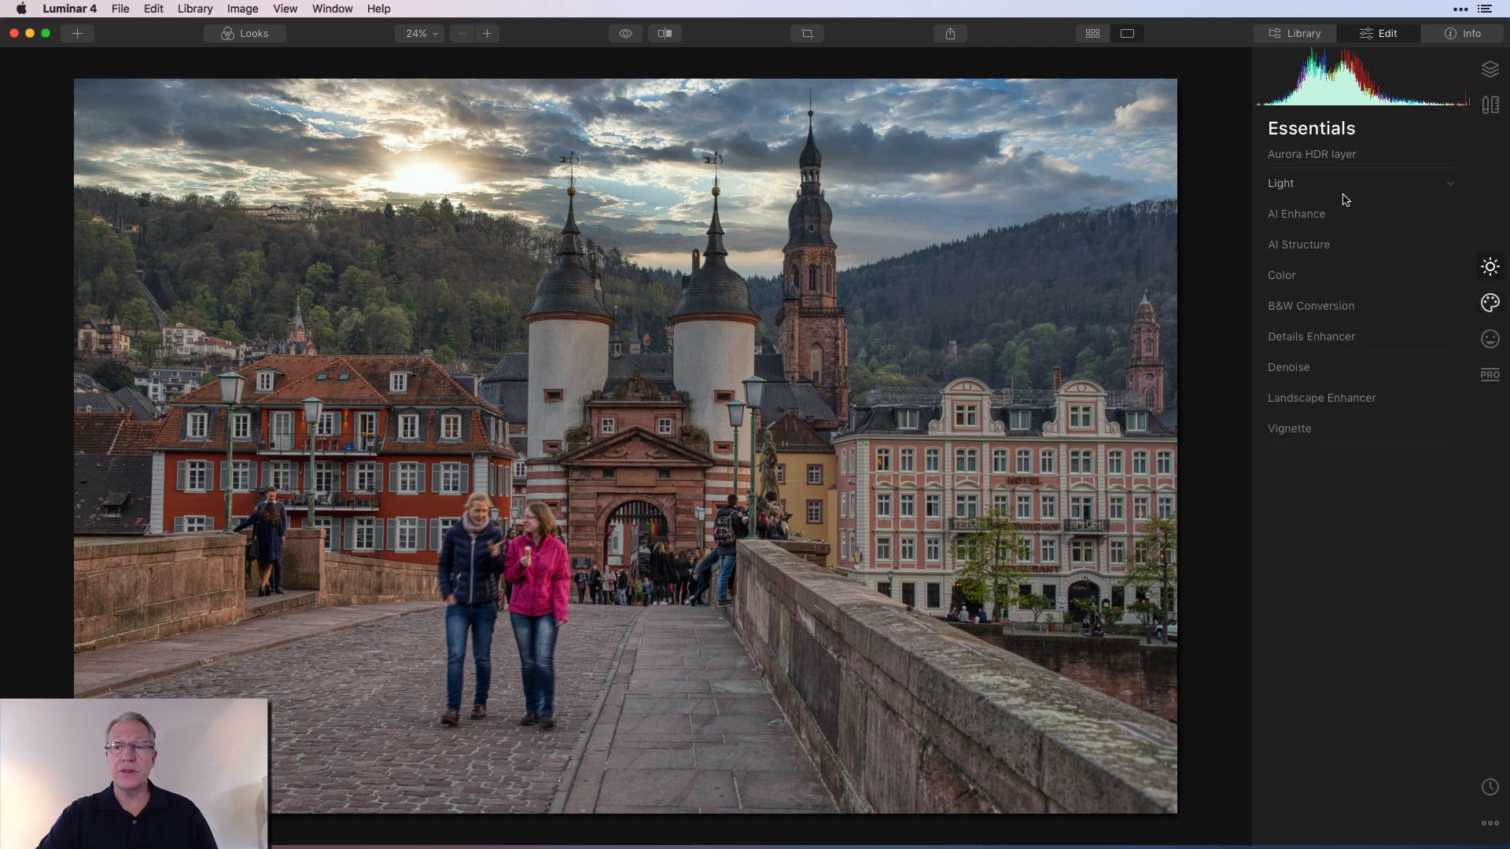
pyautogui.click(1298, 187)
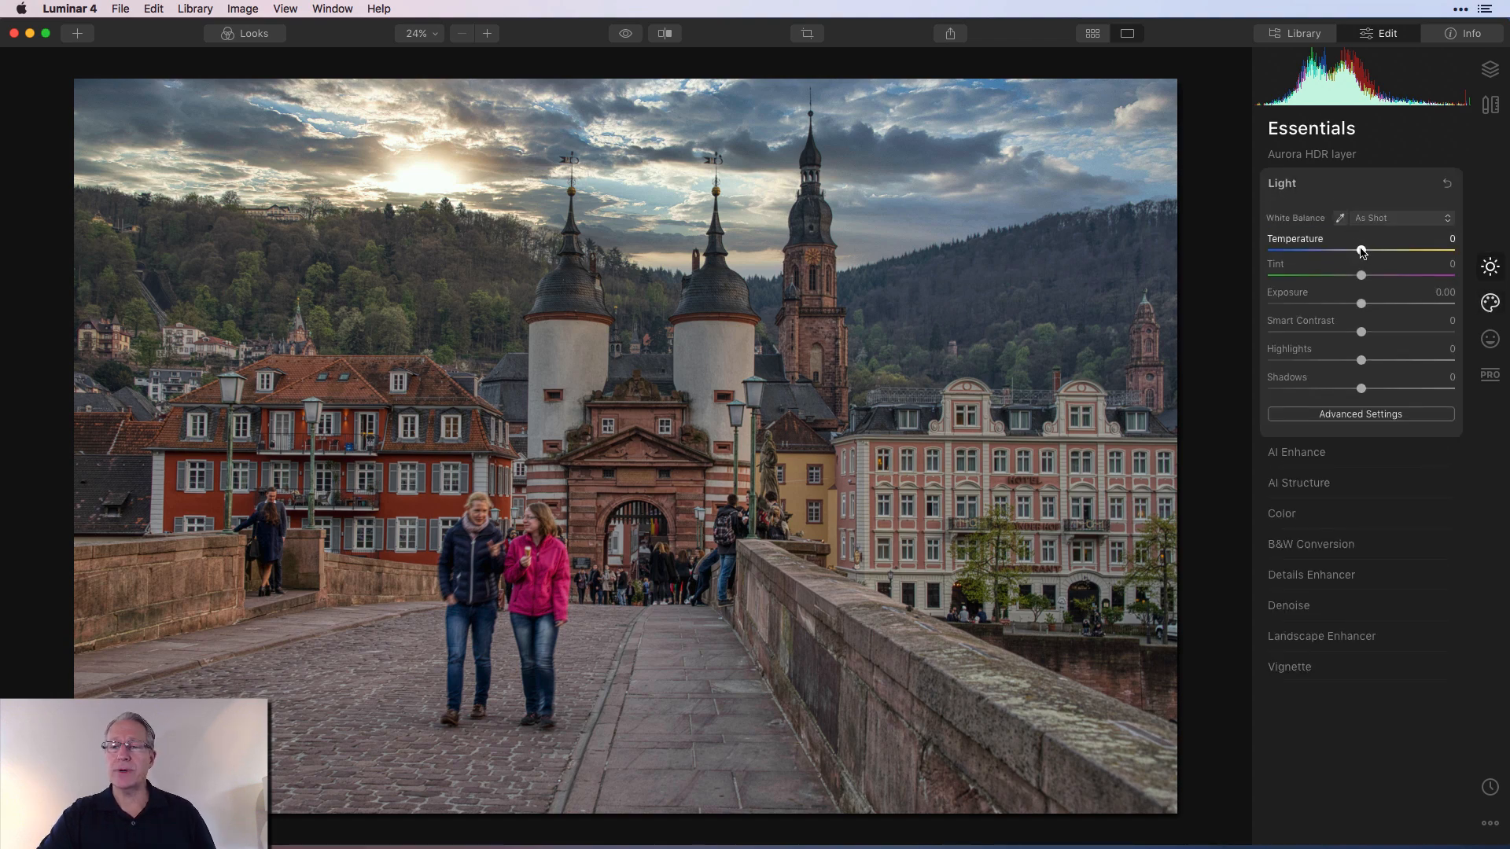
pyautogui.moveTo(1361, 250); pyautogui.dragTo(1352, 255)
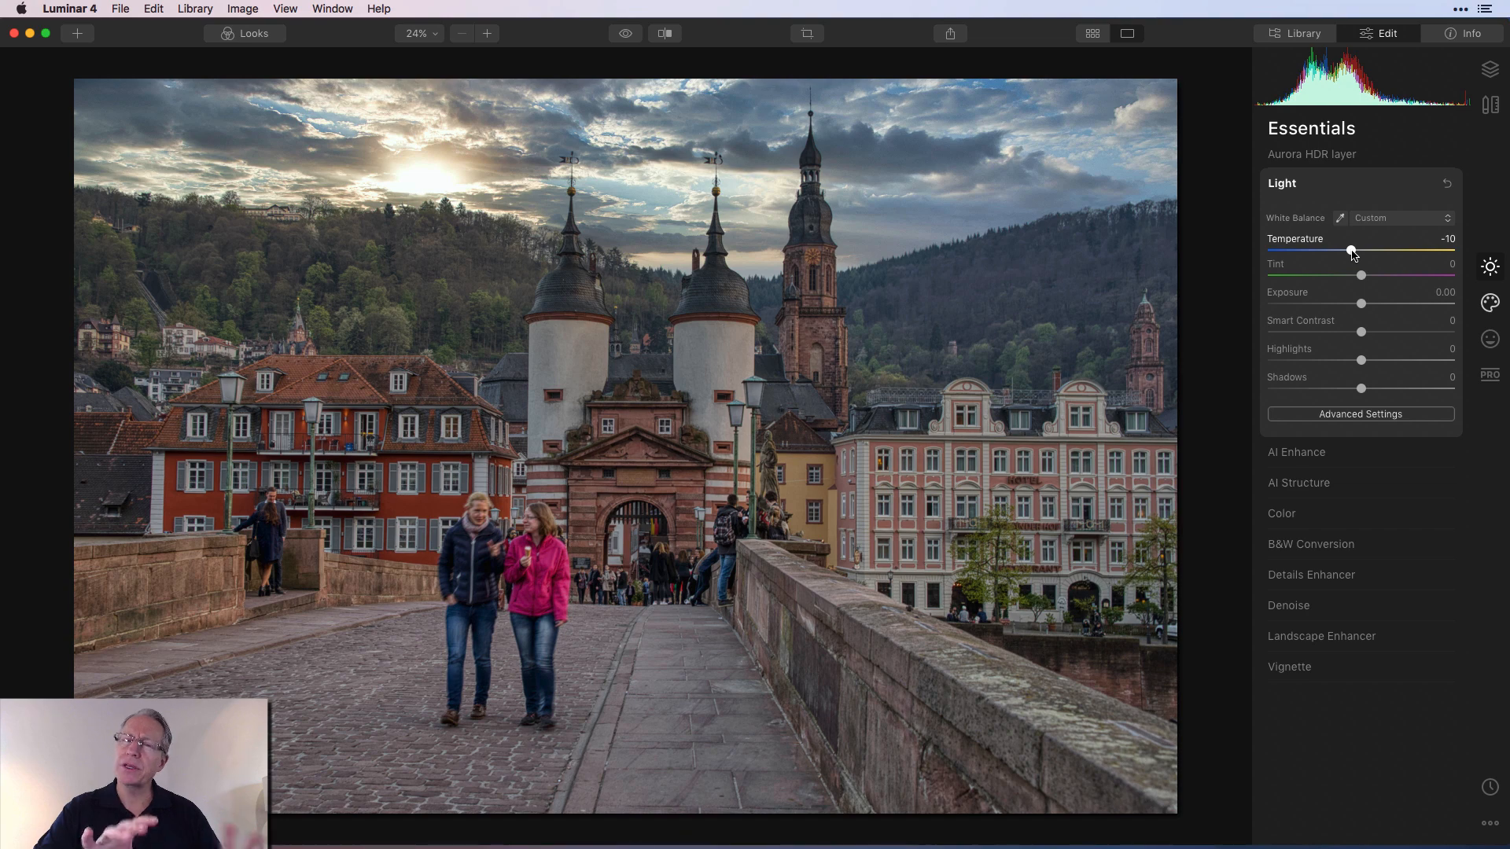
pyautogui.moveTo(1361, 332); pyautogui.dragTo(1386, 326)
pyautogui.moveTo(1361, 388); pyautogui.dragTo(1332, 396)
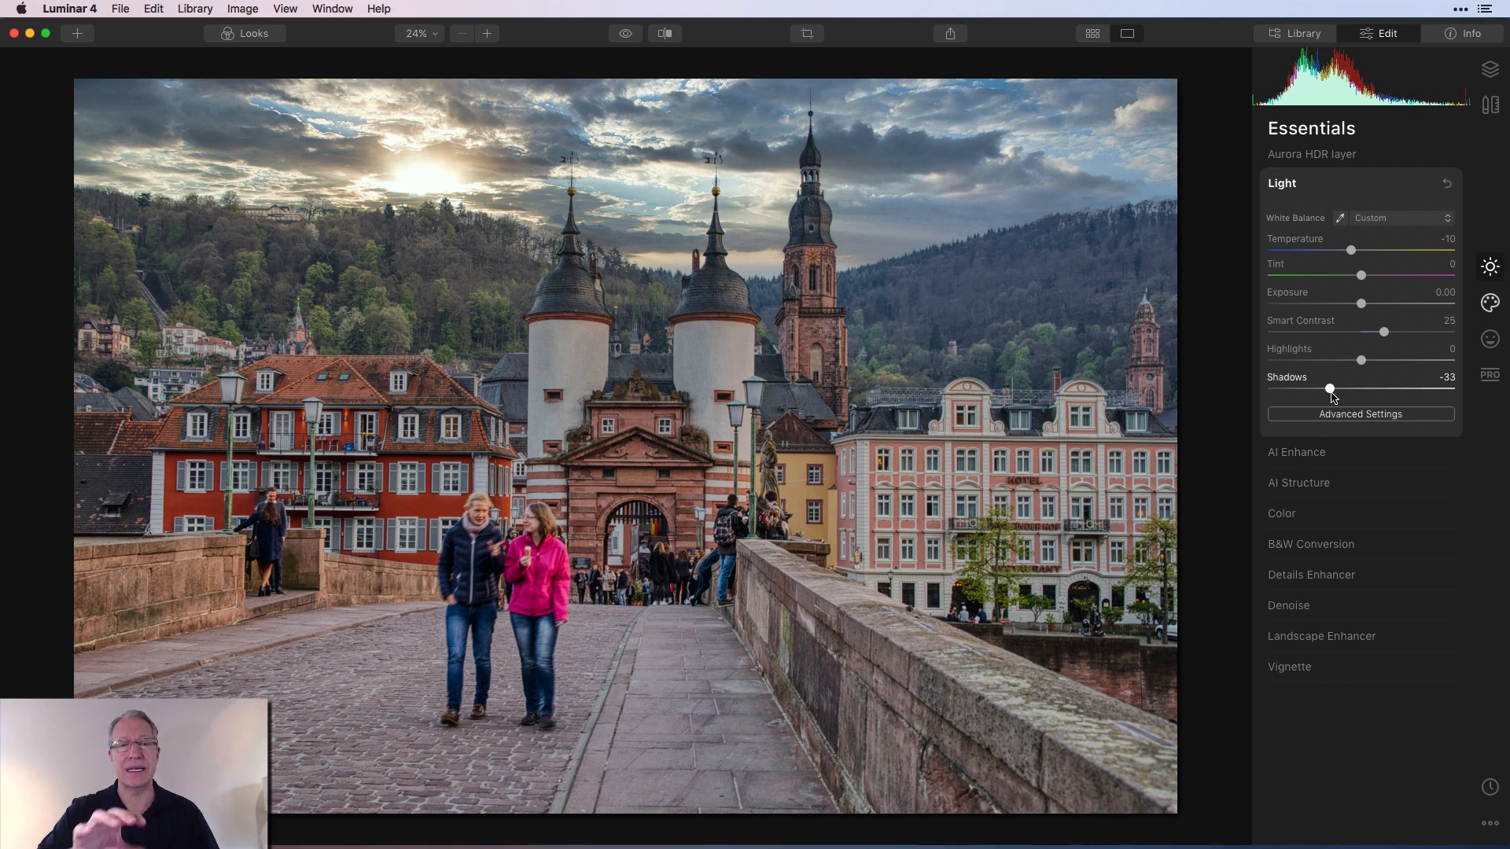
pyautogui.moveTo(1361, 360); pyautogui.dragTo(1357, 362)
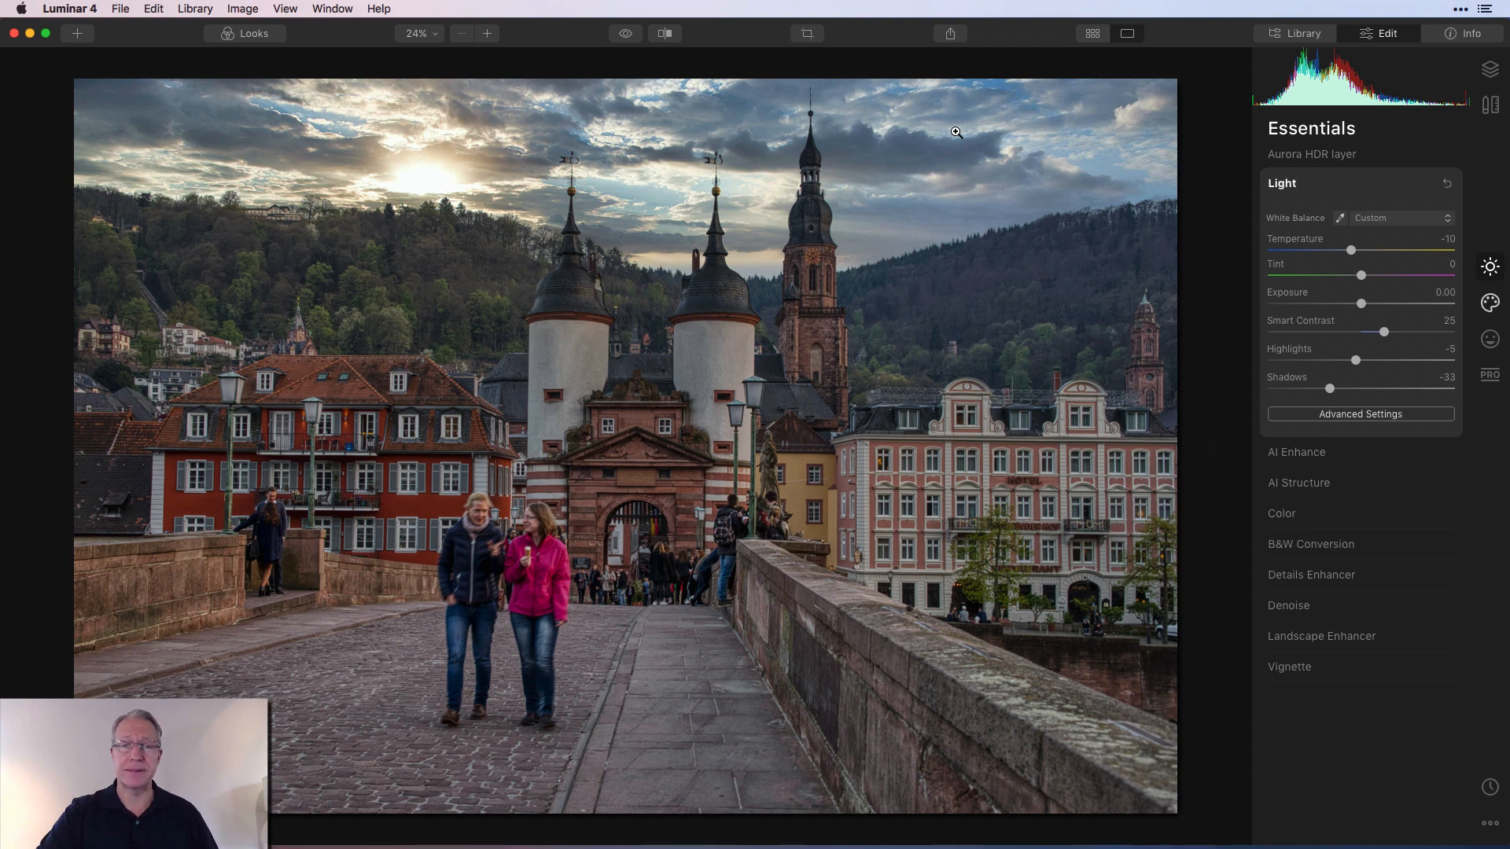
# Set AI Accent to 20 in AI Enhance and compare the photo with and without the filter
pyautogui.click(1272, 452)
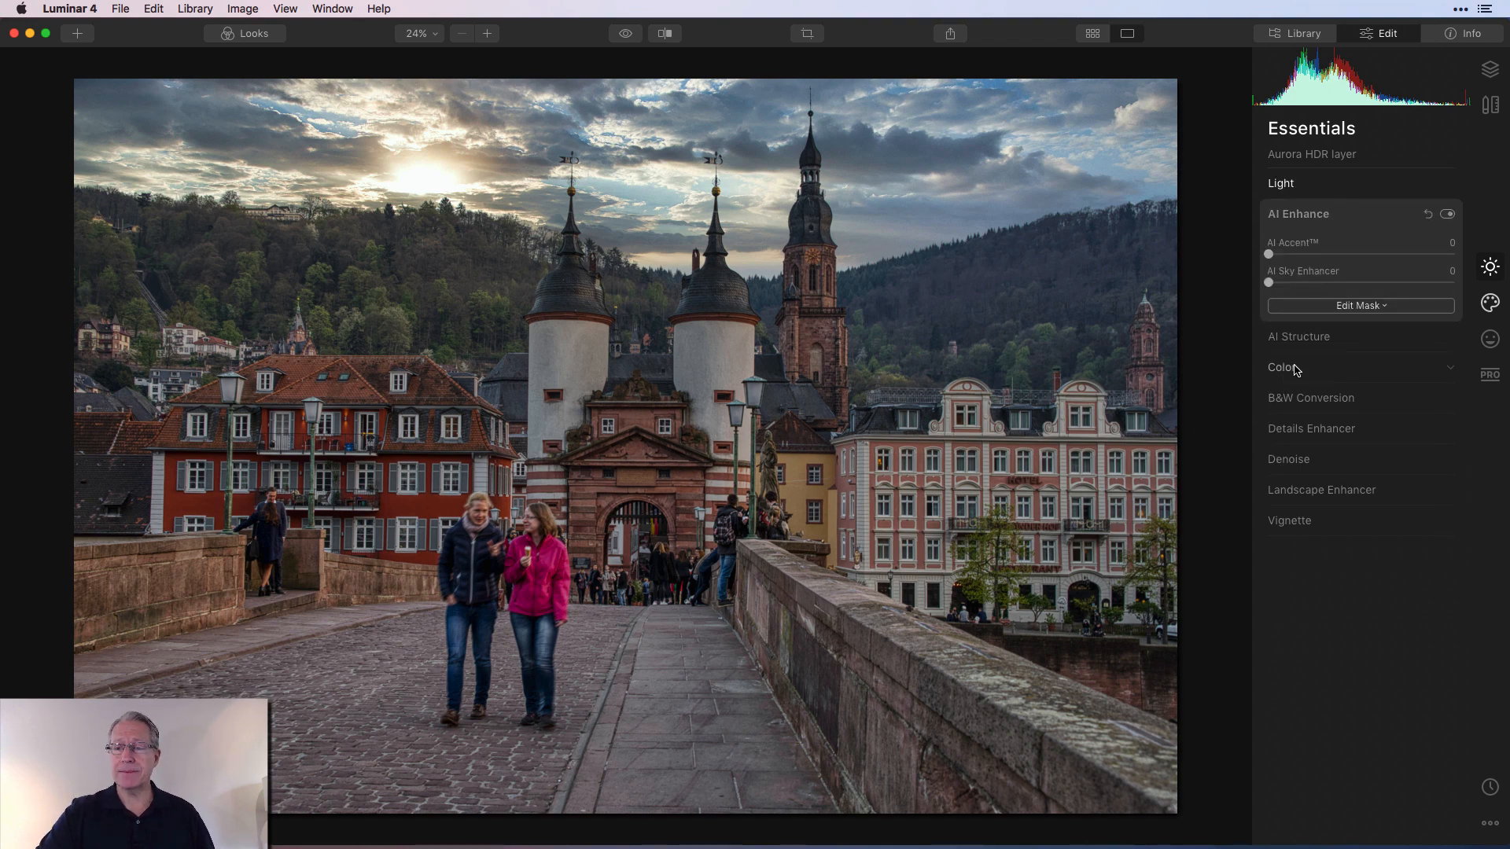
pyautogui.moveTo(1268, 254); pyautogui.dragTo(1304, 253)
pyautogui.moveTo(1305, 252); pyautogui.dragTo(1310, 250)
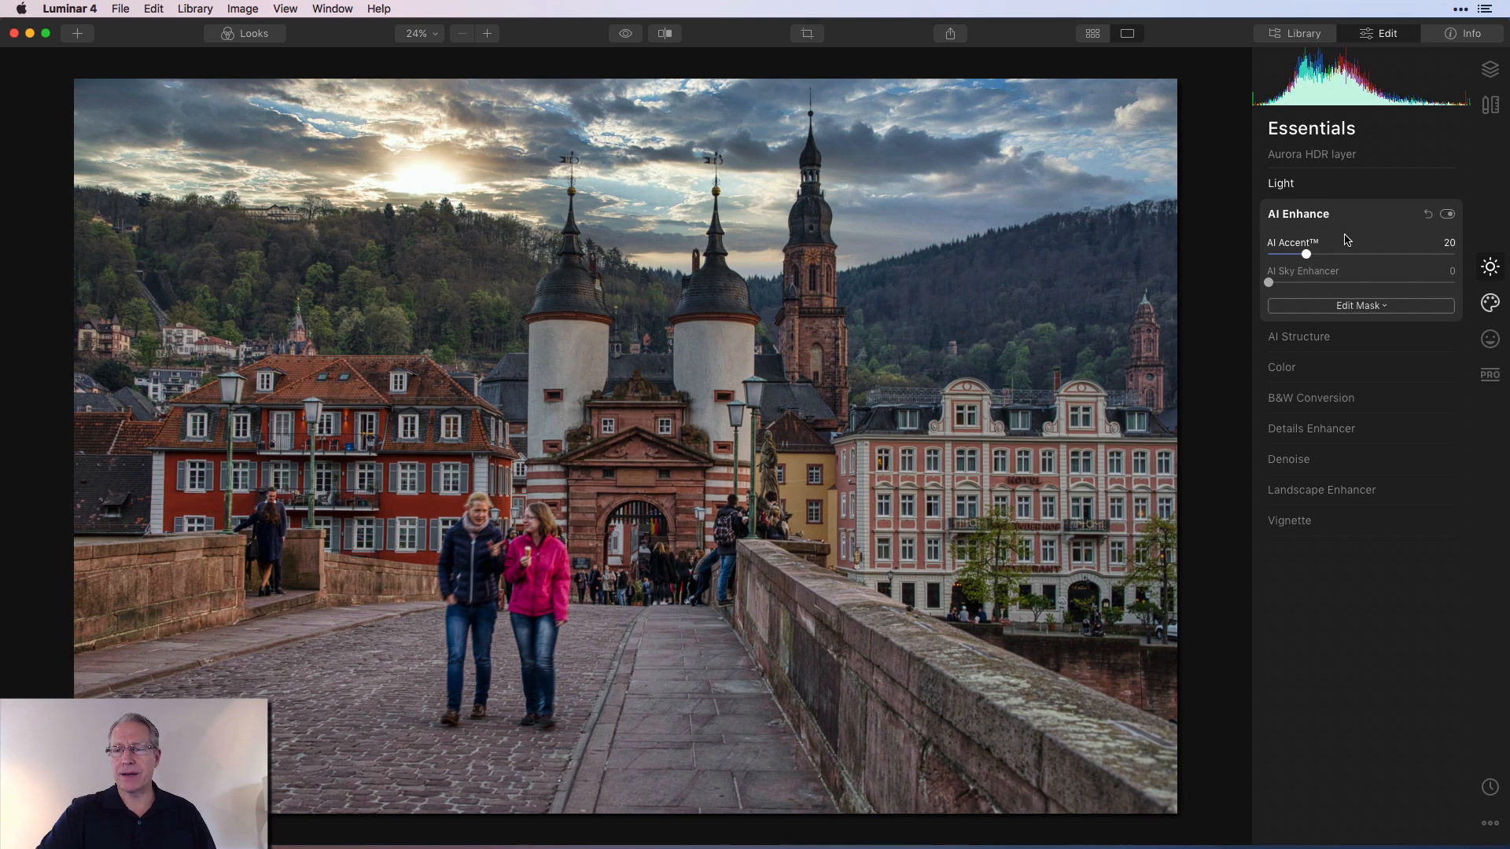
pyautogui.click(1447, 215)
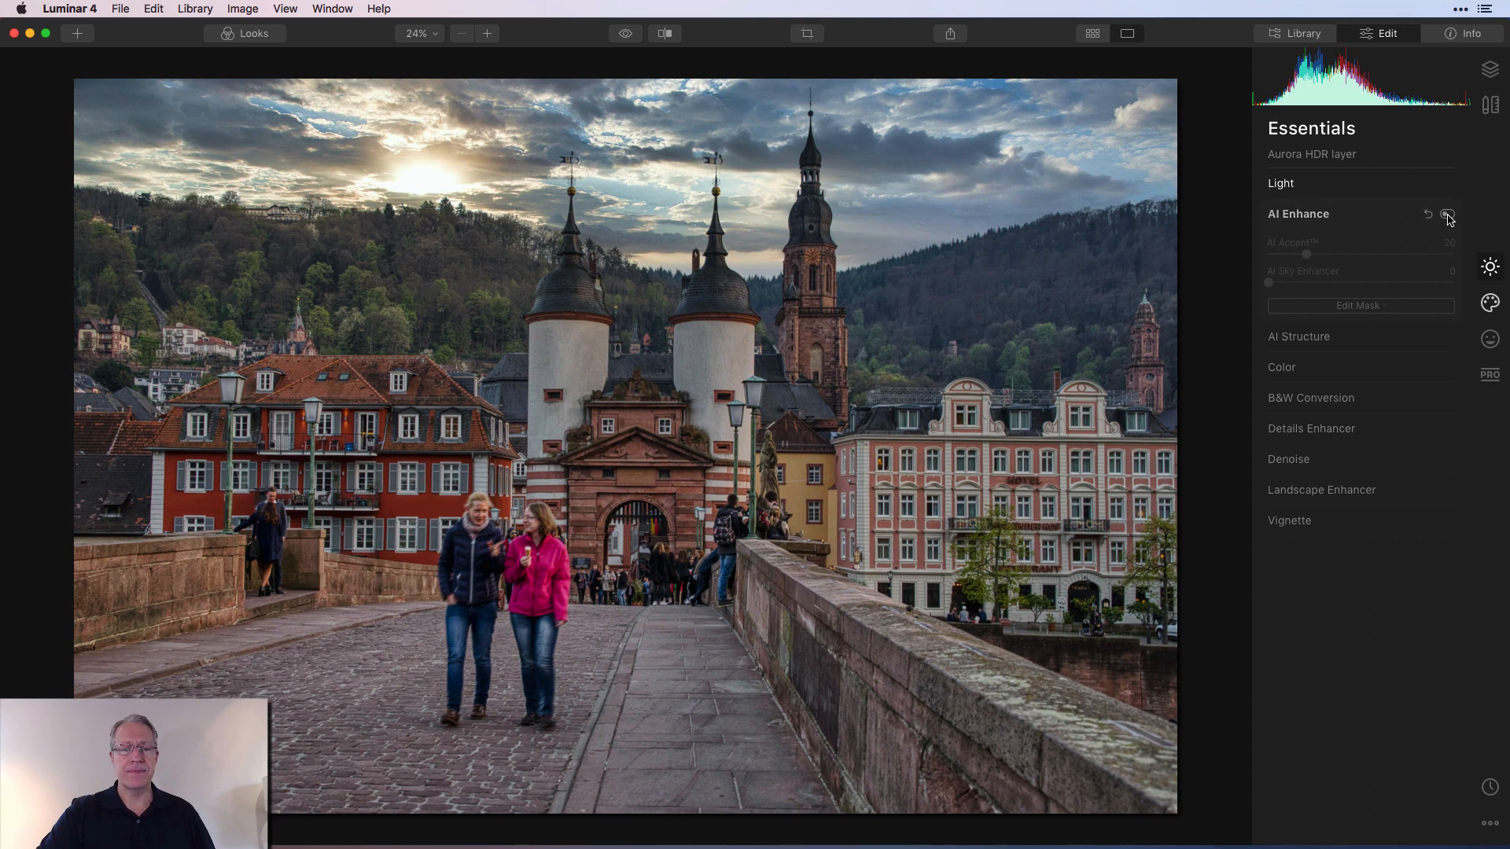
pyautogui.click(1448, 215)
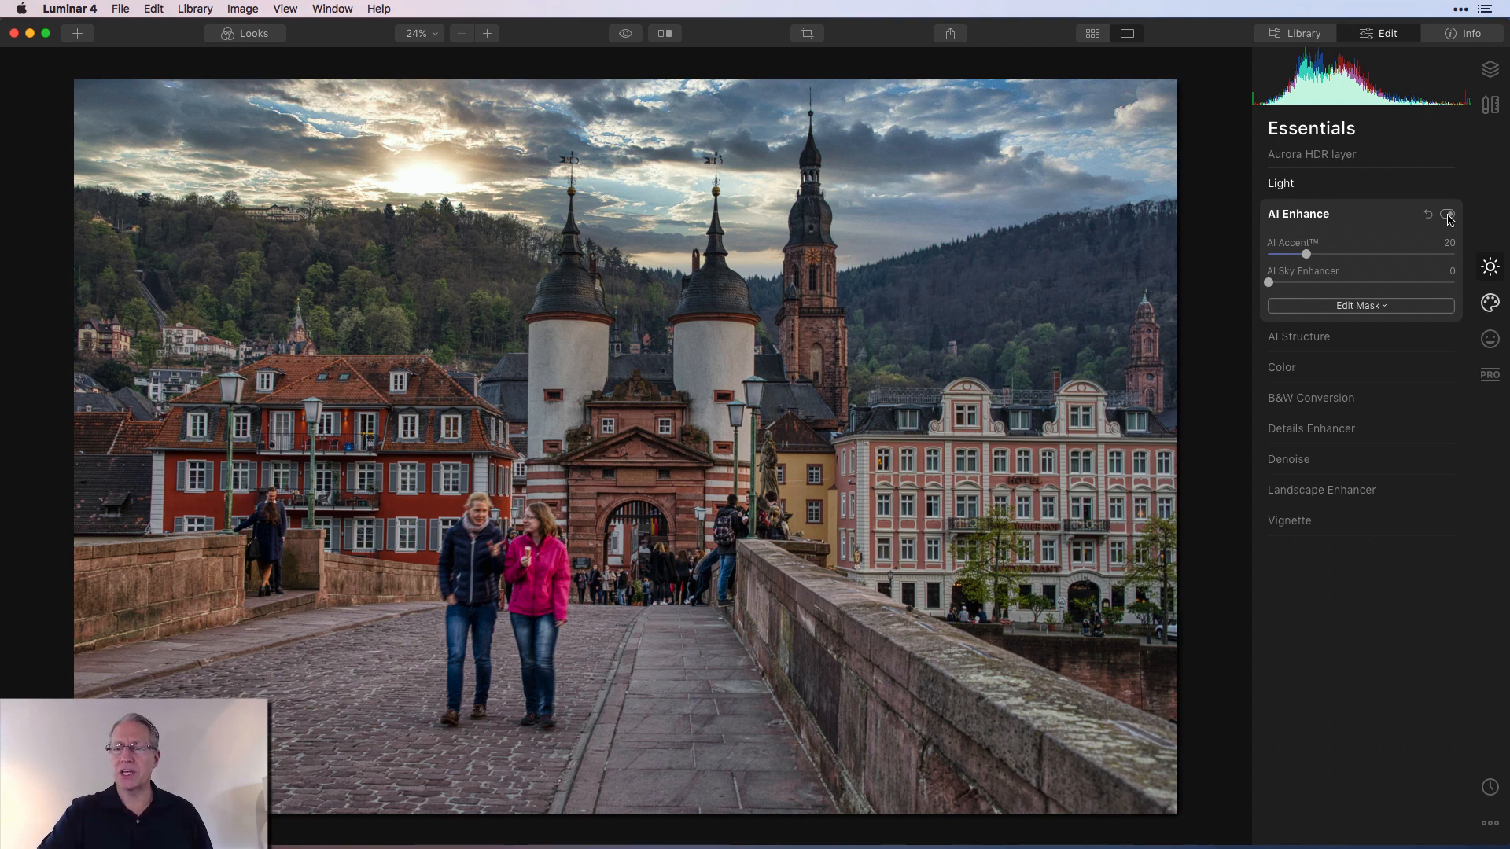
# Set Golden Hour to 26 in Landscape Enhancer and compare the photo with and without the filter
pyautogui.click(1332, 491)
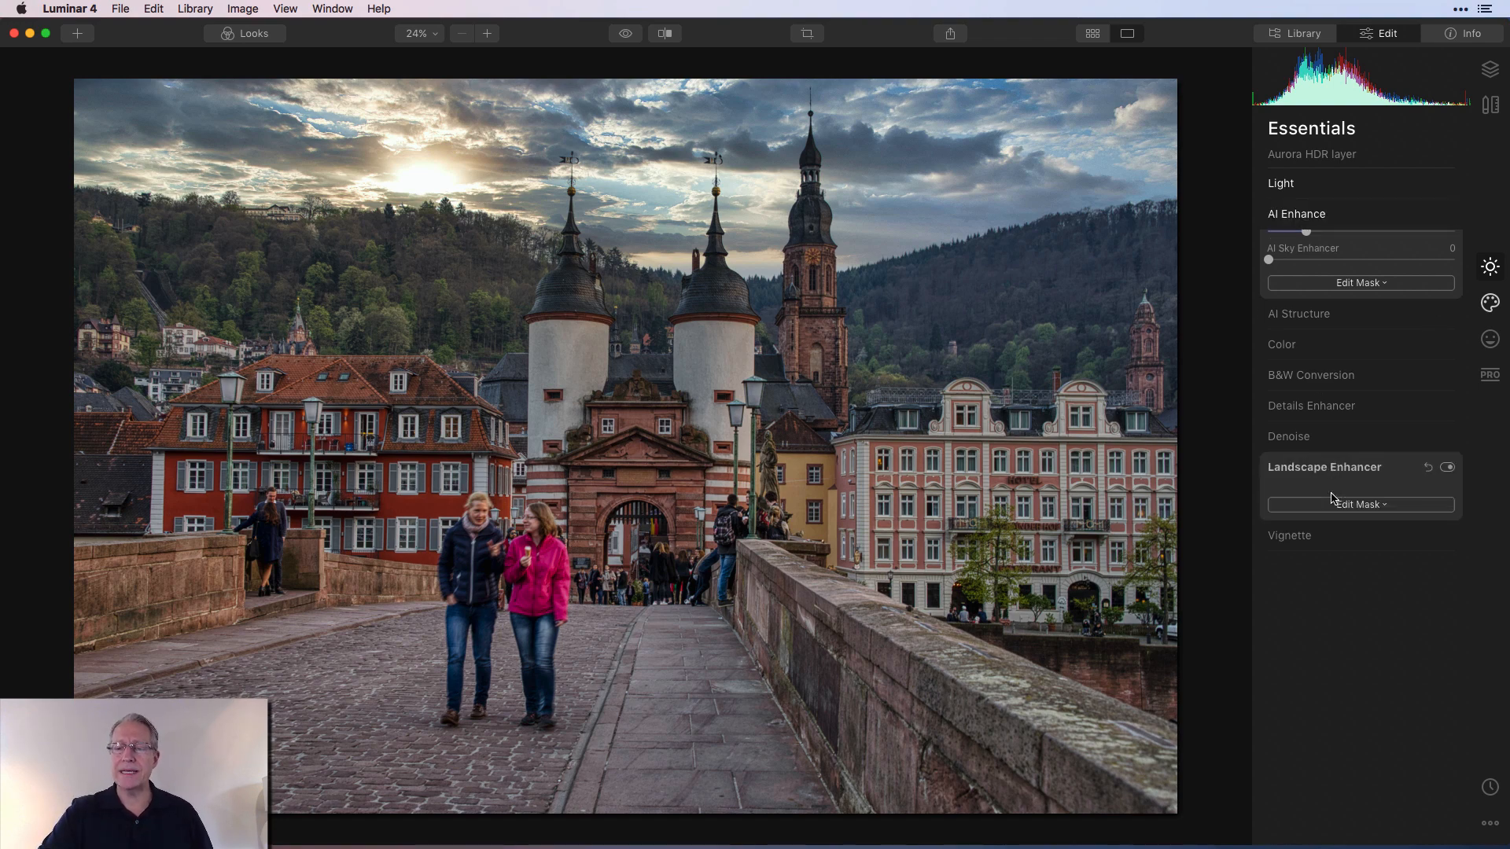
pyautogui.moveTo(1270, 467); pyautogui.dragTo(1324, 467)
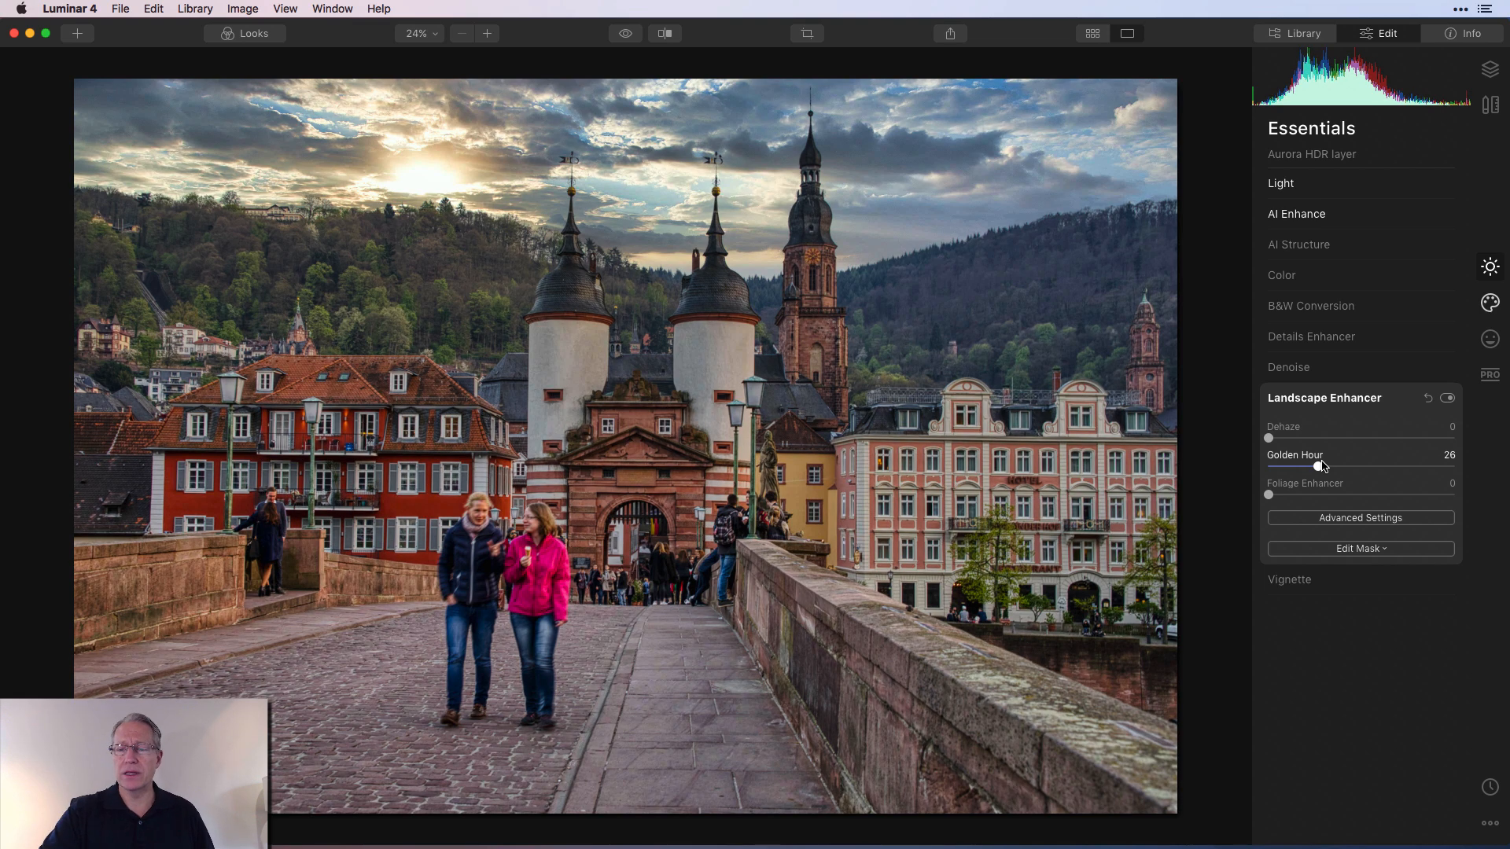
pyautogui.click(1445, 399)
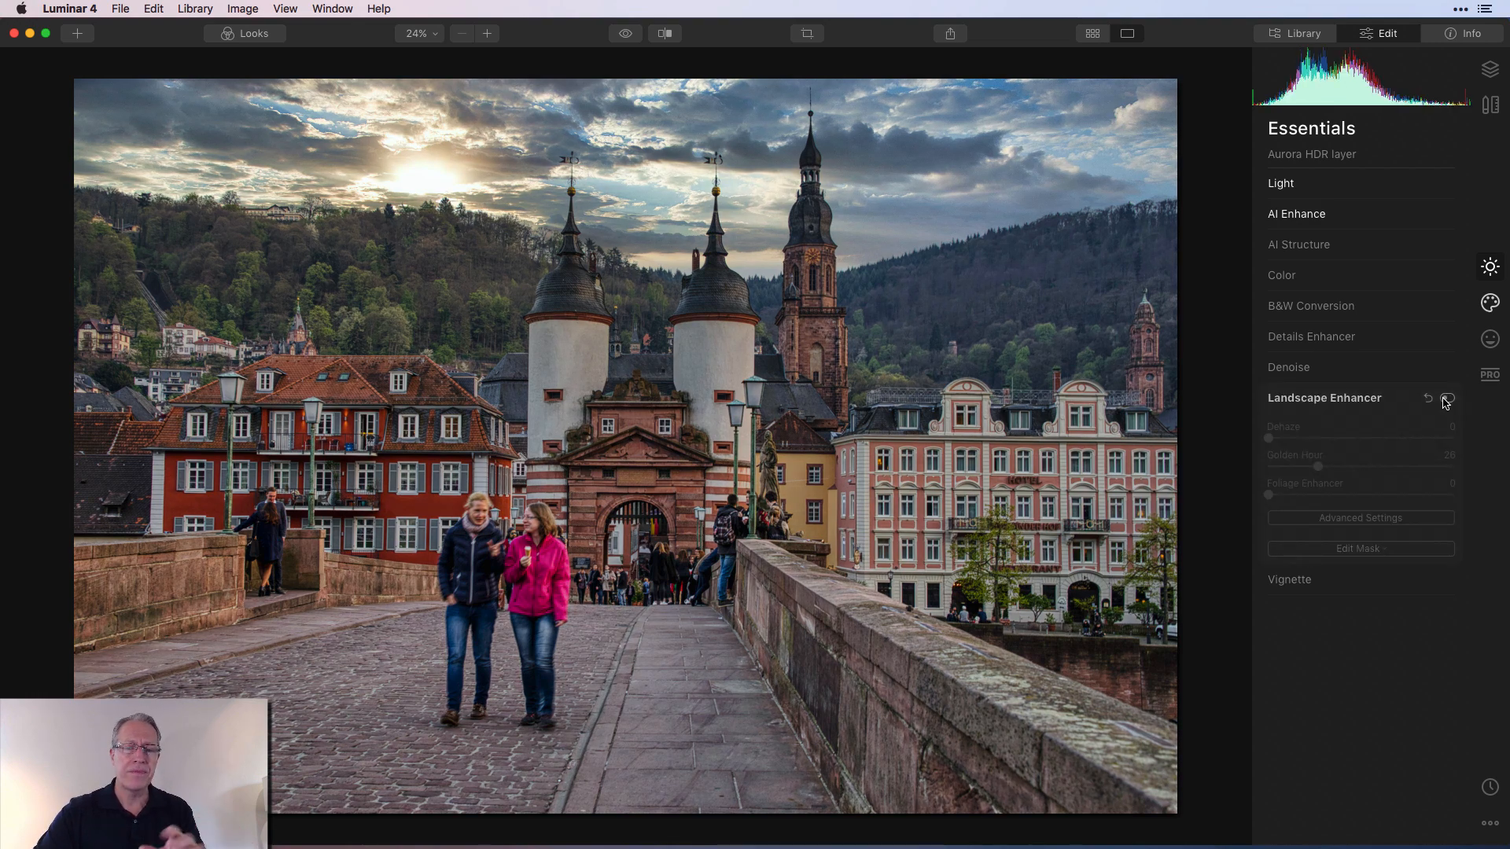
pyautogui.click(1446, 400)
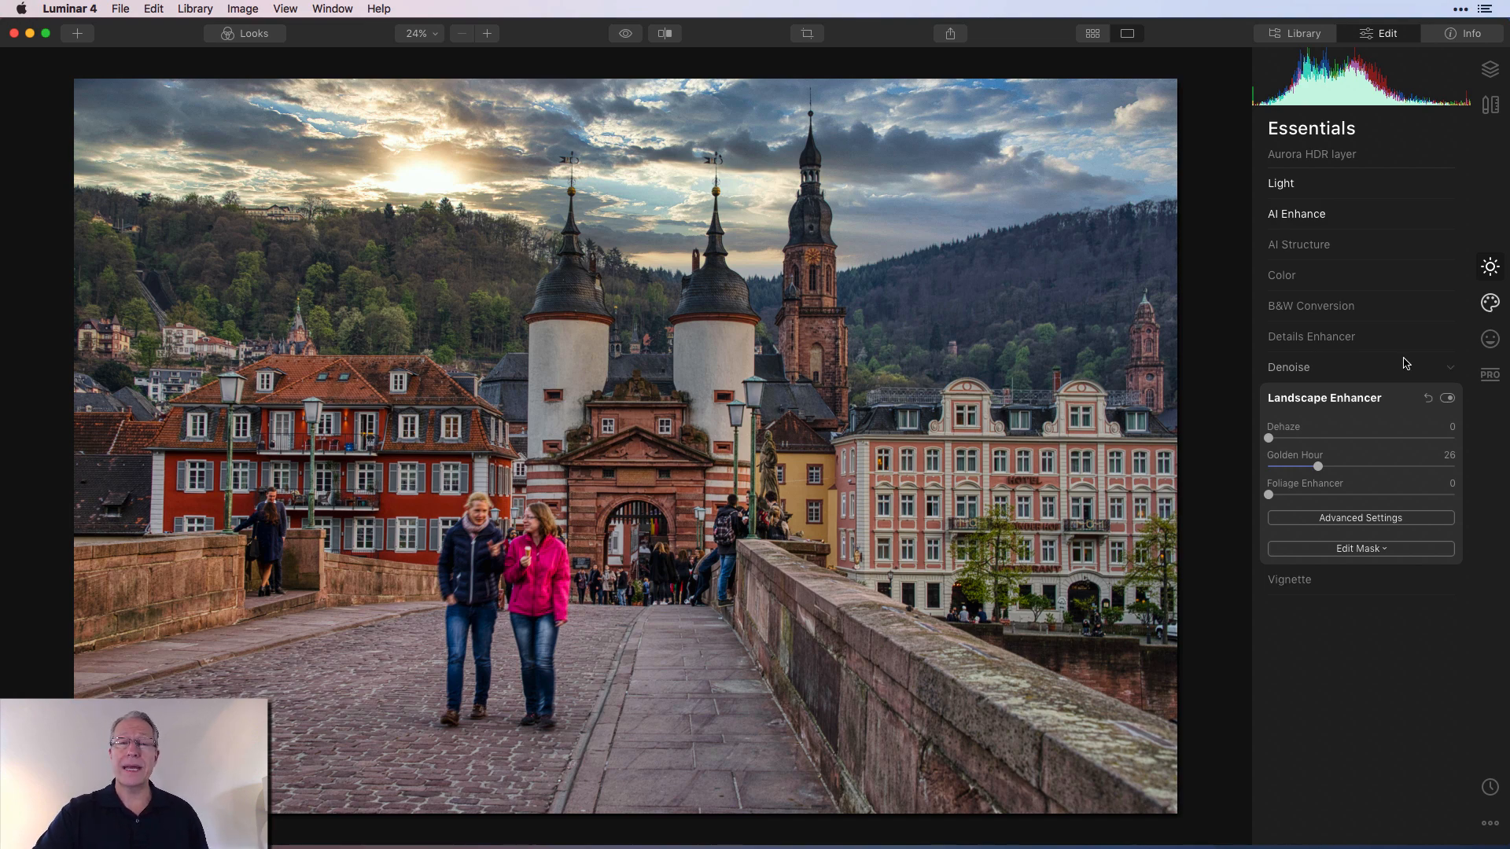
# Raise the Adjustable Gradient's midline to just above the gate's pediment and set the top Warmth to -12
pyautogui.click(1490, 376)
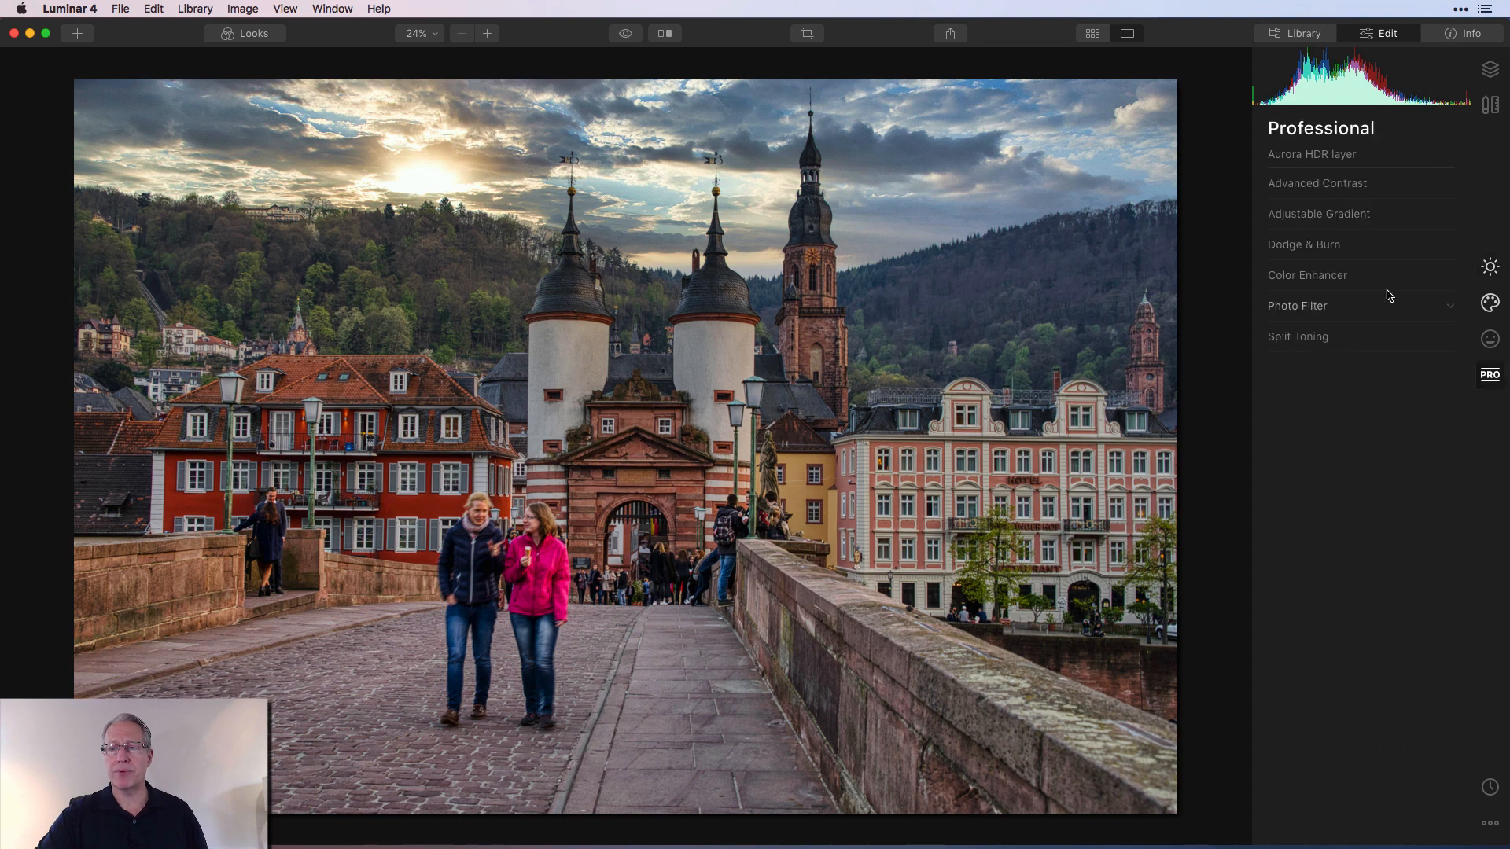
pyautogui.click(1337, 215)
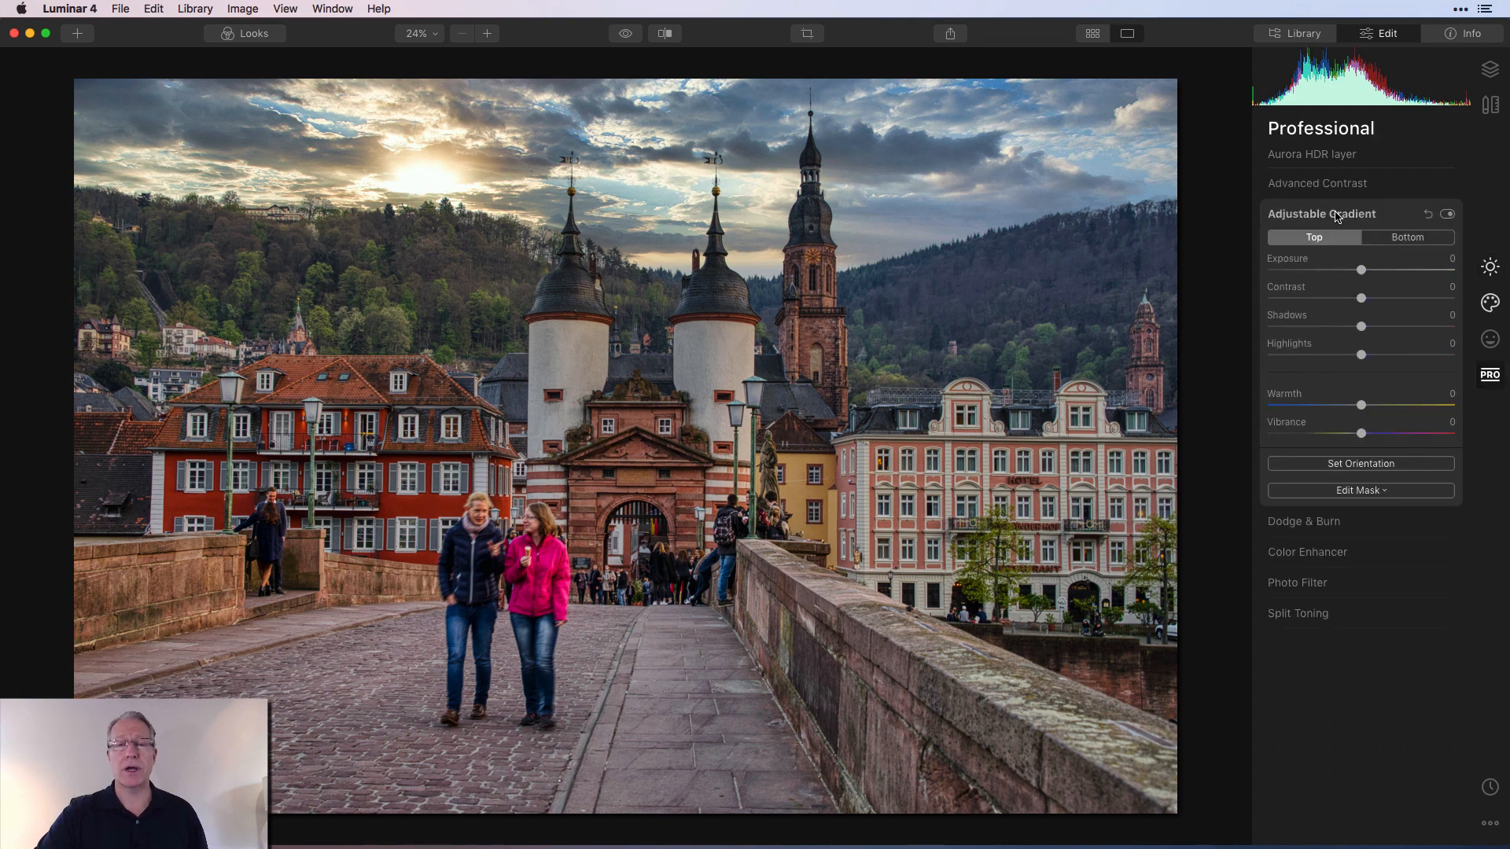
pyautogui.click(1361, 463)
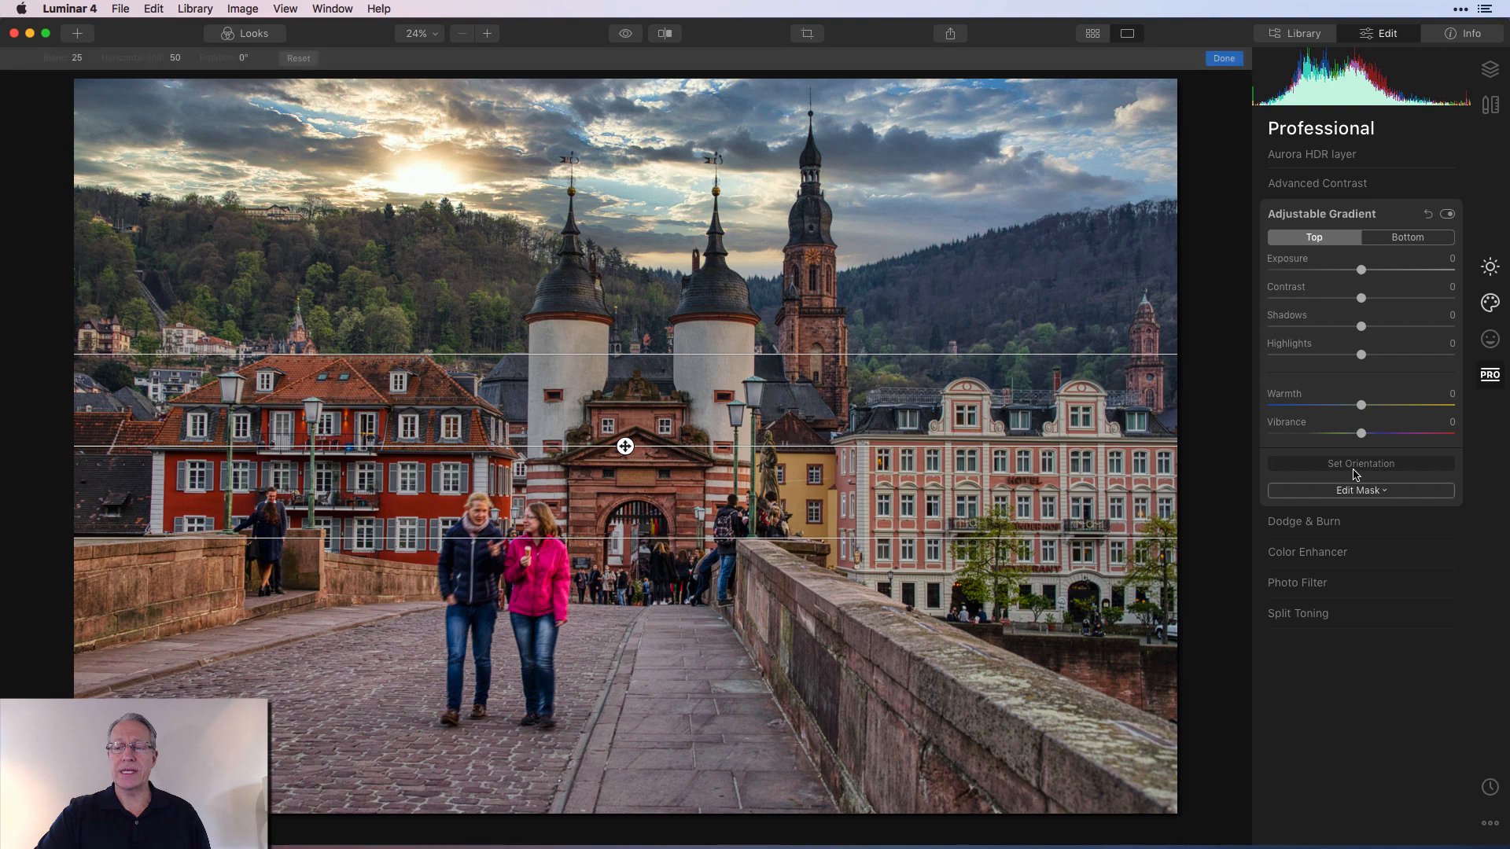
pyautogui.moveTo(625, 445); pyautogui.dragTo(629, 342)
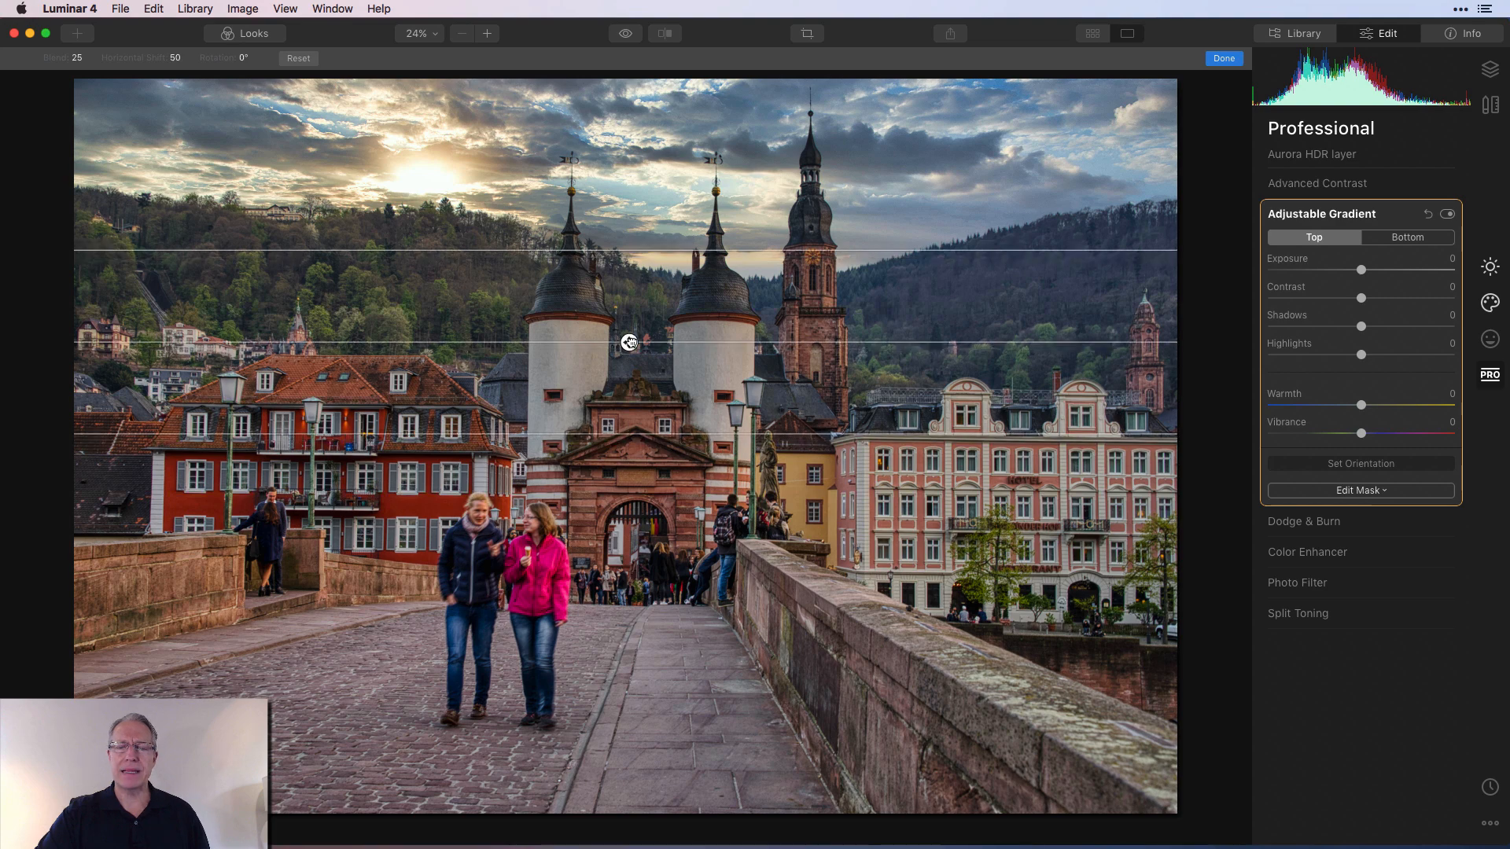
pyautogui.click(1211, 58)
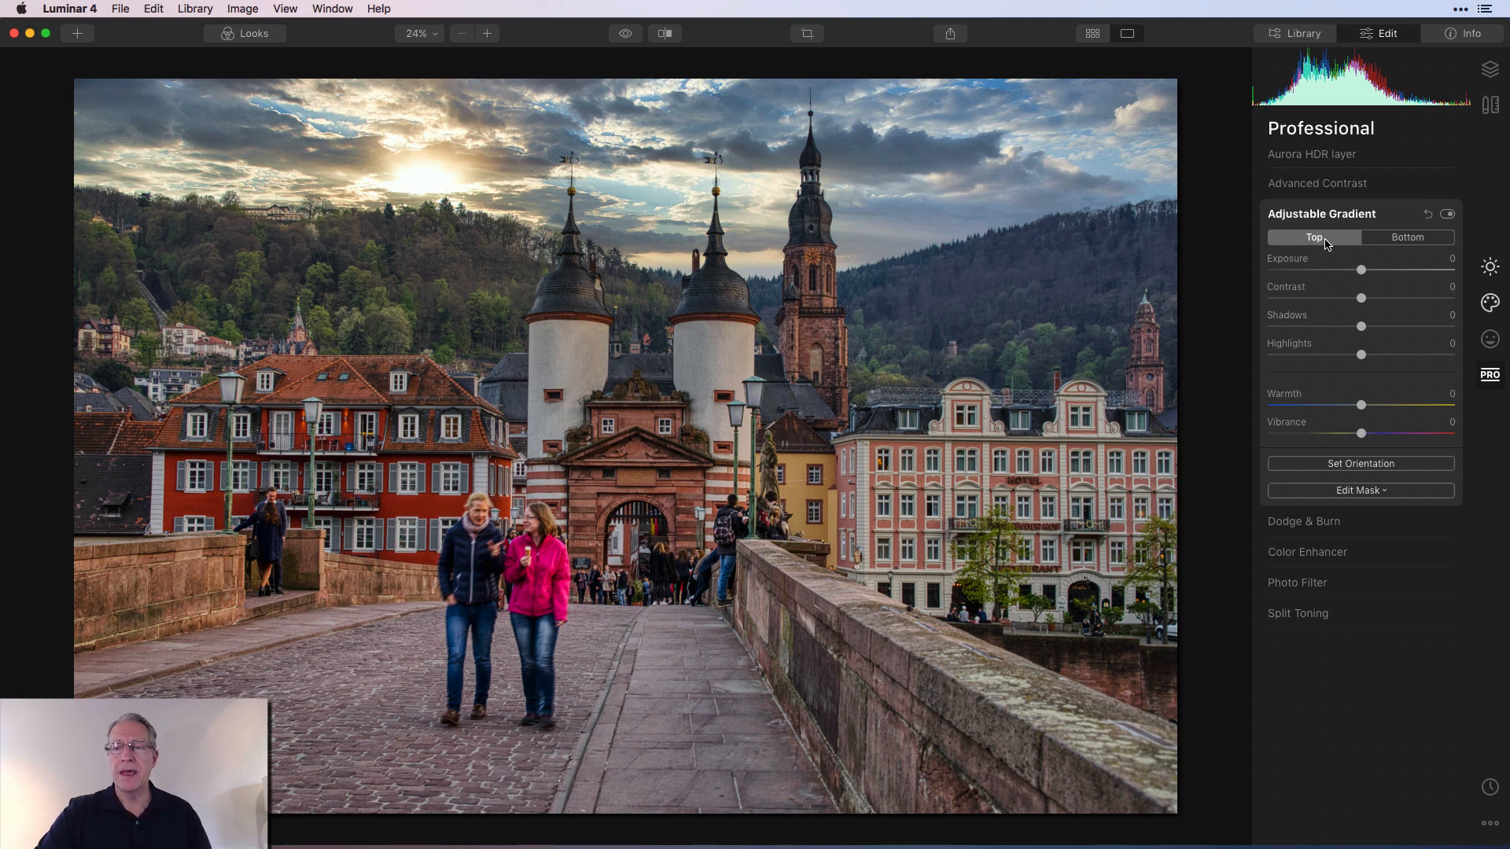
pyautogui.moveTo(1363, 410); pyautogui.dragTo(1351, 411)
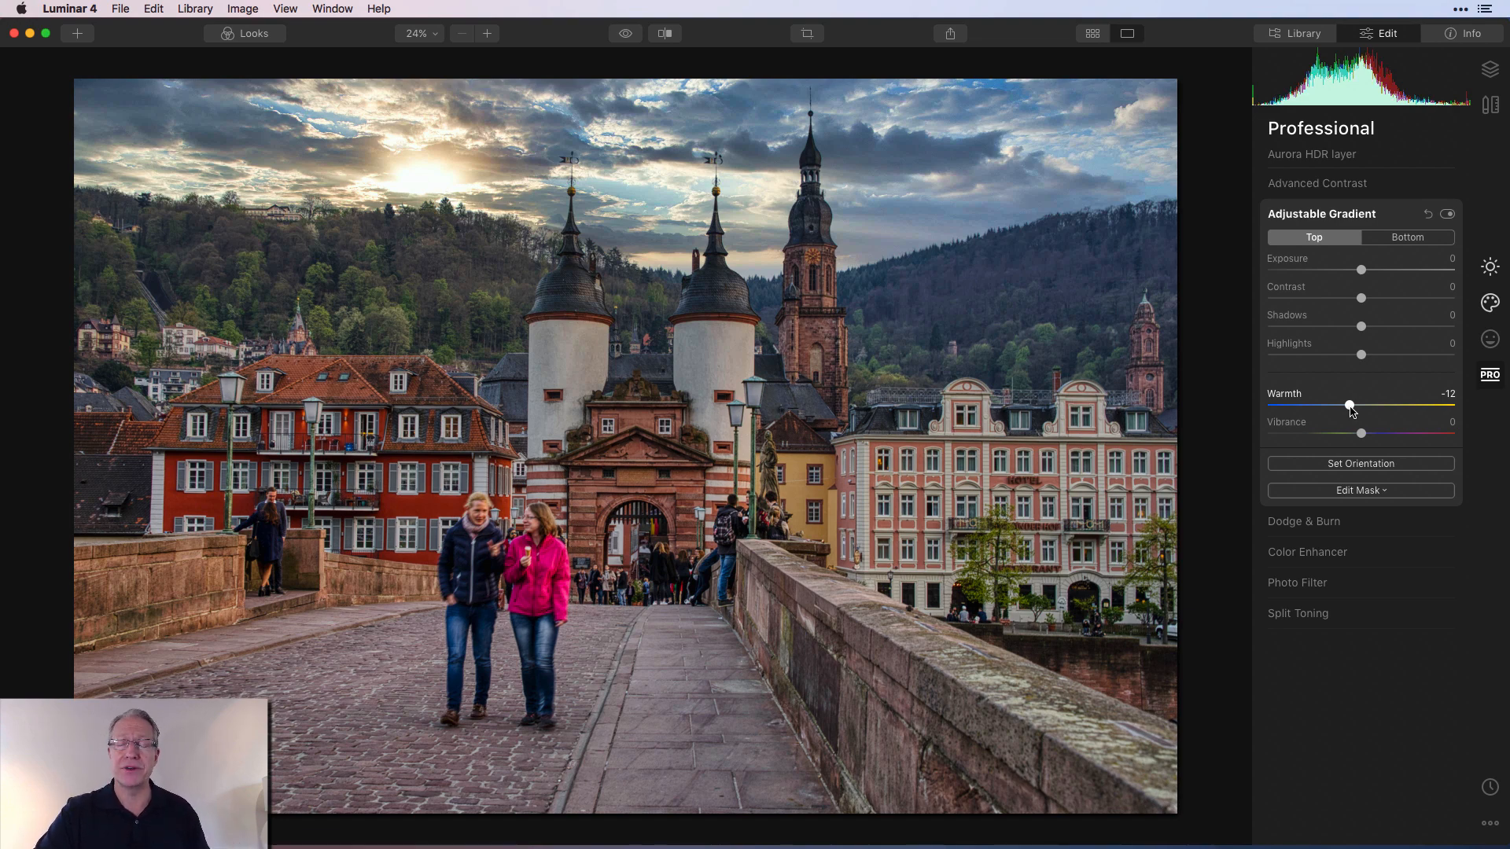
# Set the gradient's bottom Exposure to -34, Highlights to -26 and Warmth to 13, and compare the photo with the original
pyautogui.click(1416, 238)
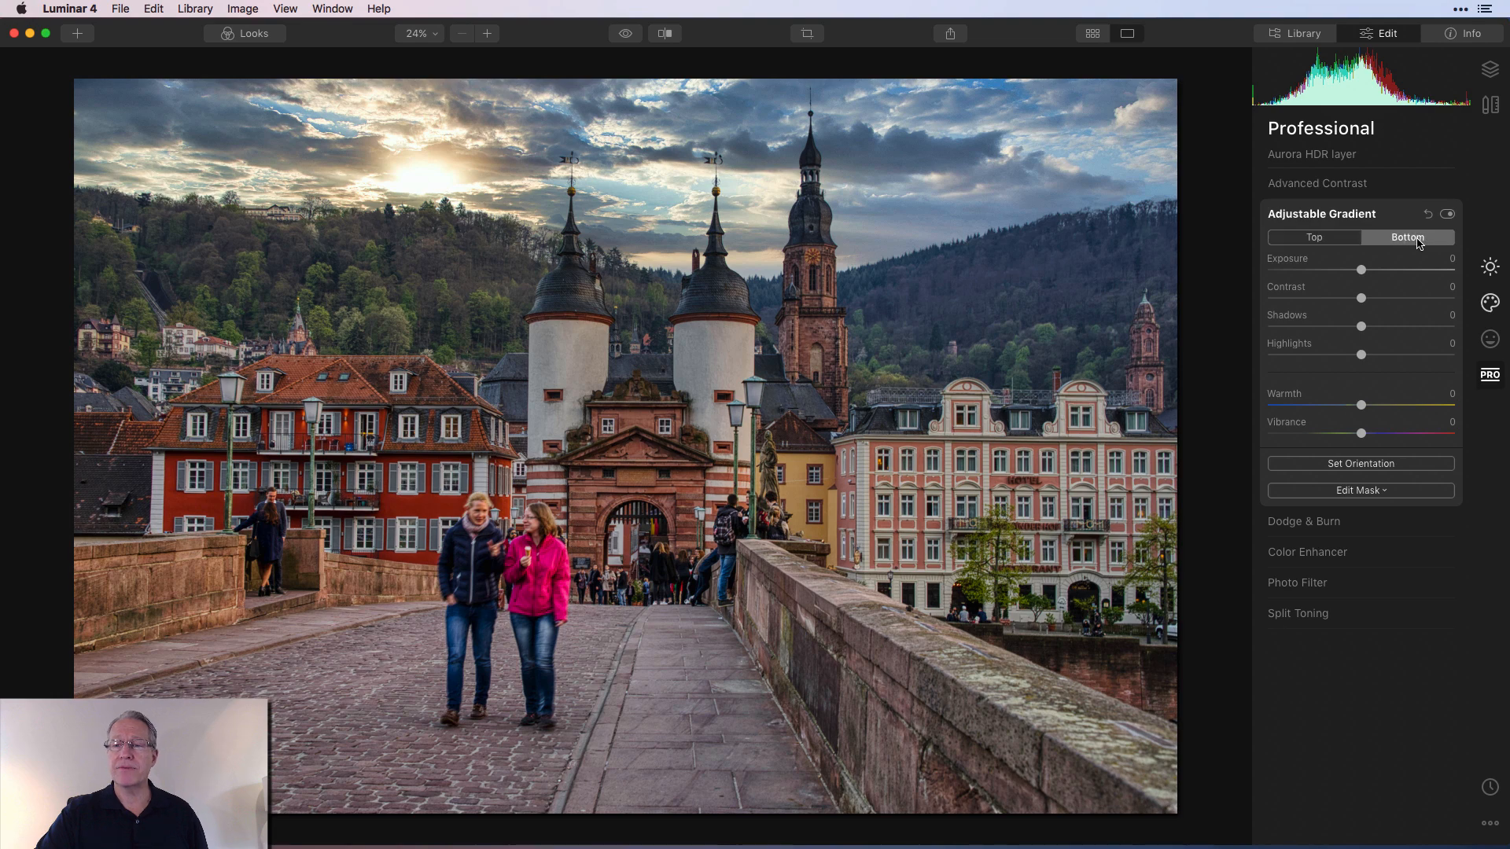
pyautogui.moveTo(1361, 270); pyautogui.dragTo(1327, 271)
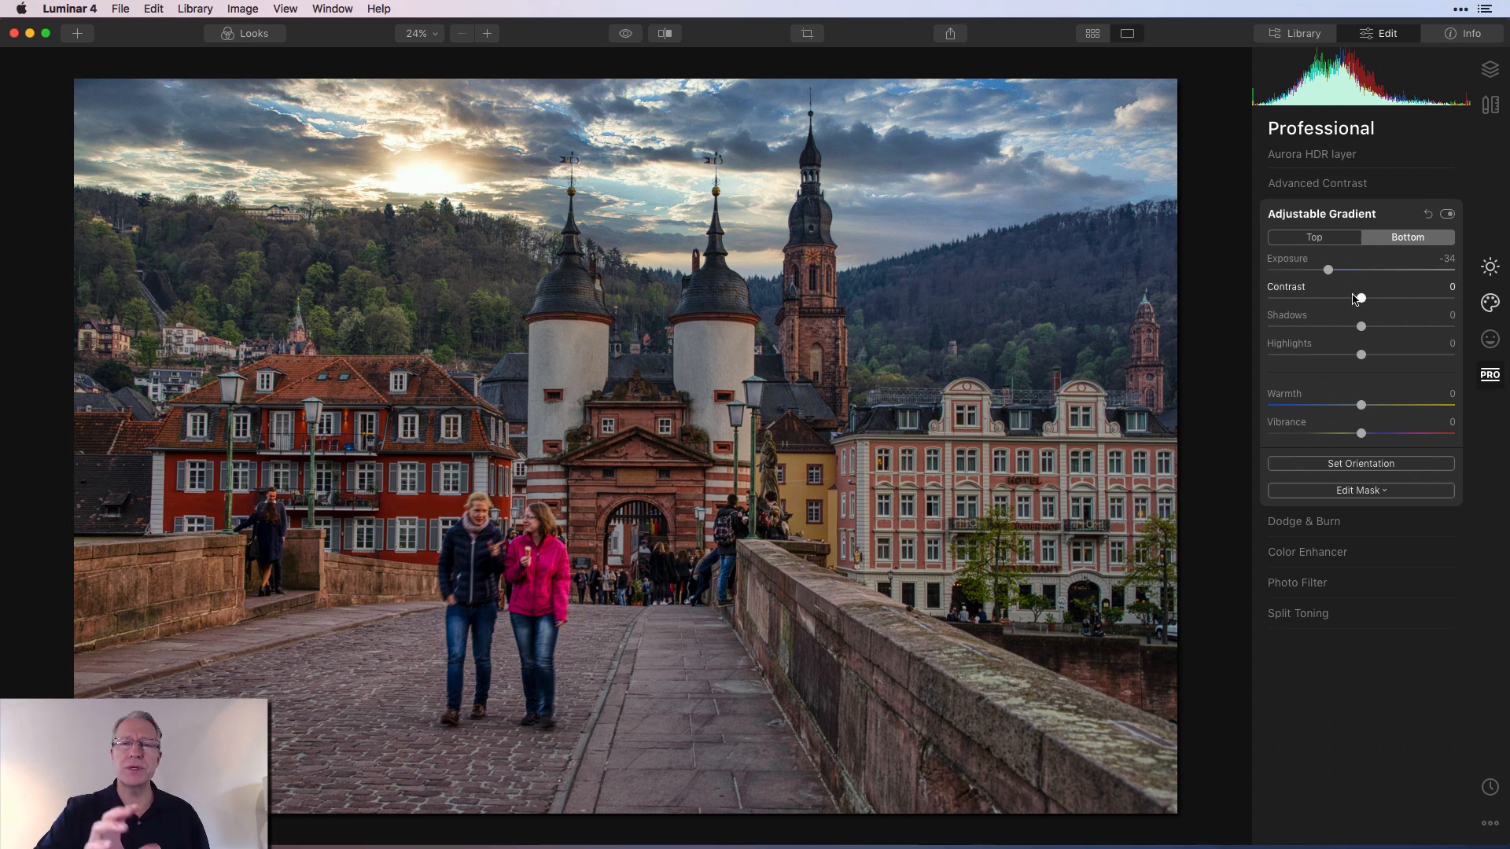
pyautogui.moveTo(1361, 354); pyautogui.dragTo(1338, 357)
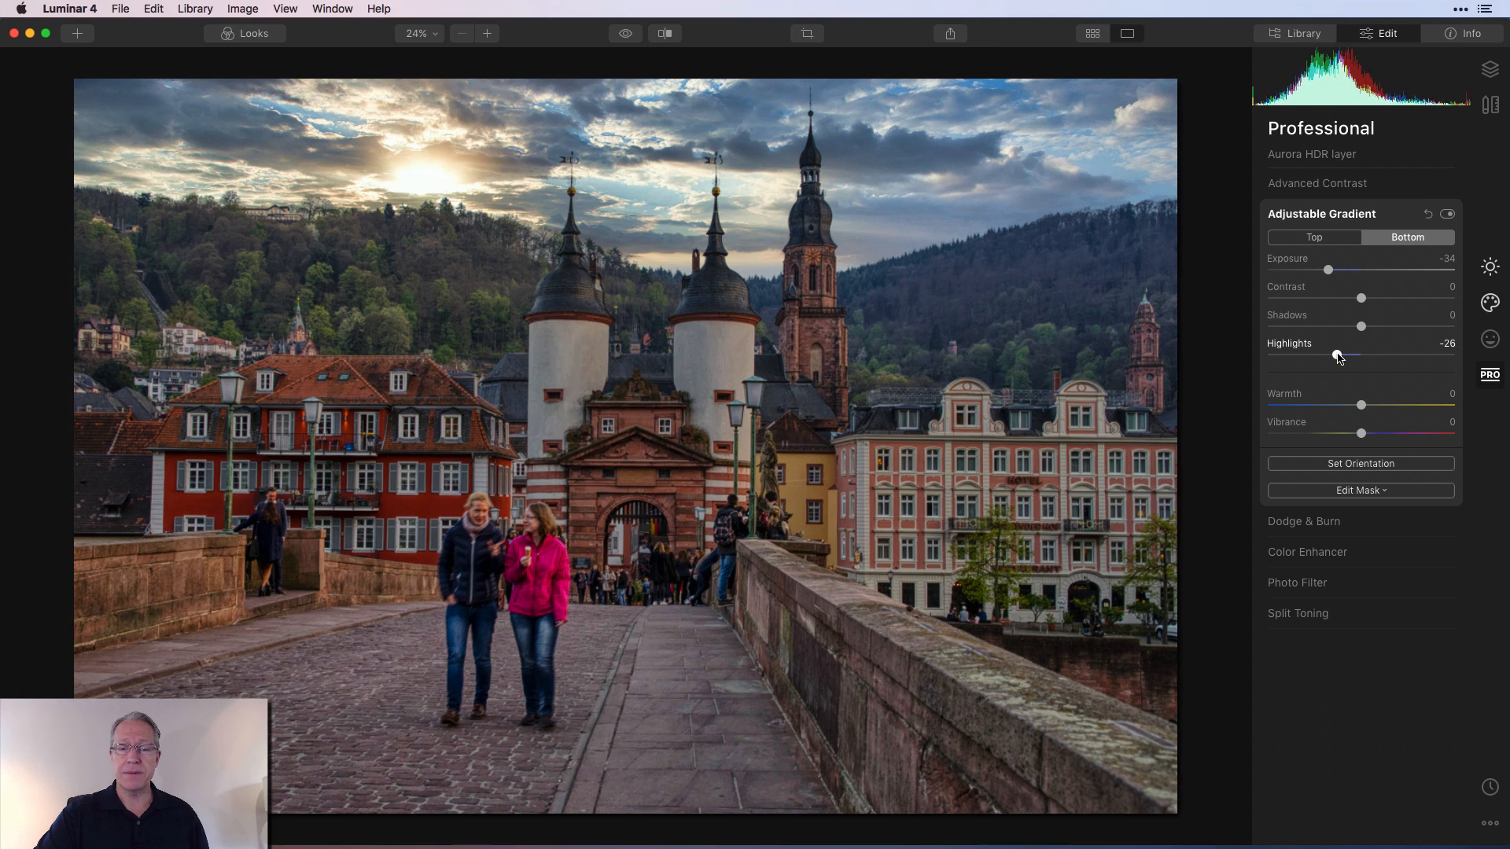
pyautogui.moveTo(1360, 406); pyautogui.dragTo(1375, 408)
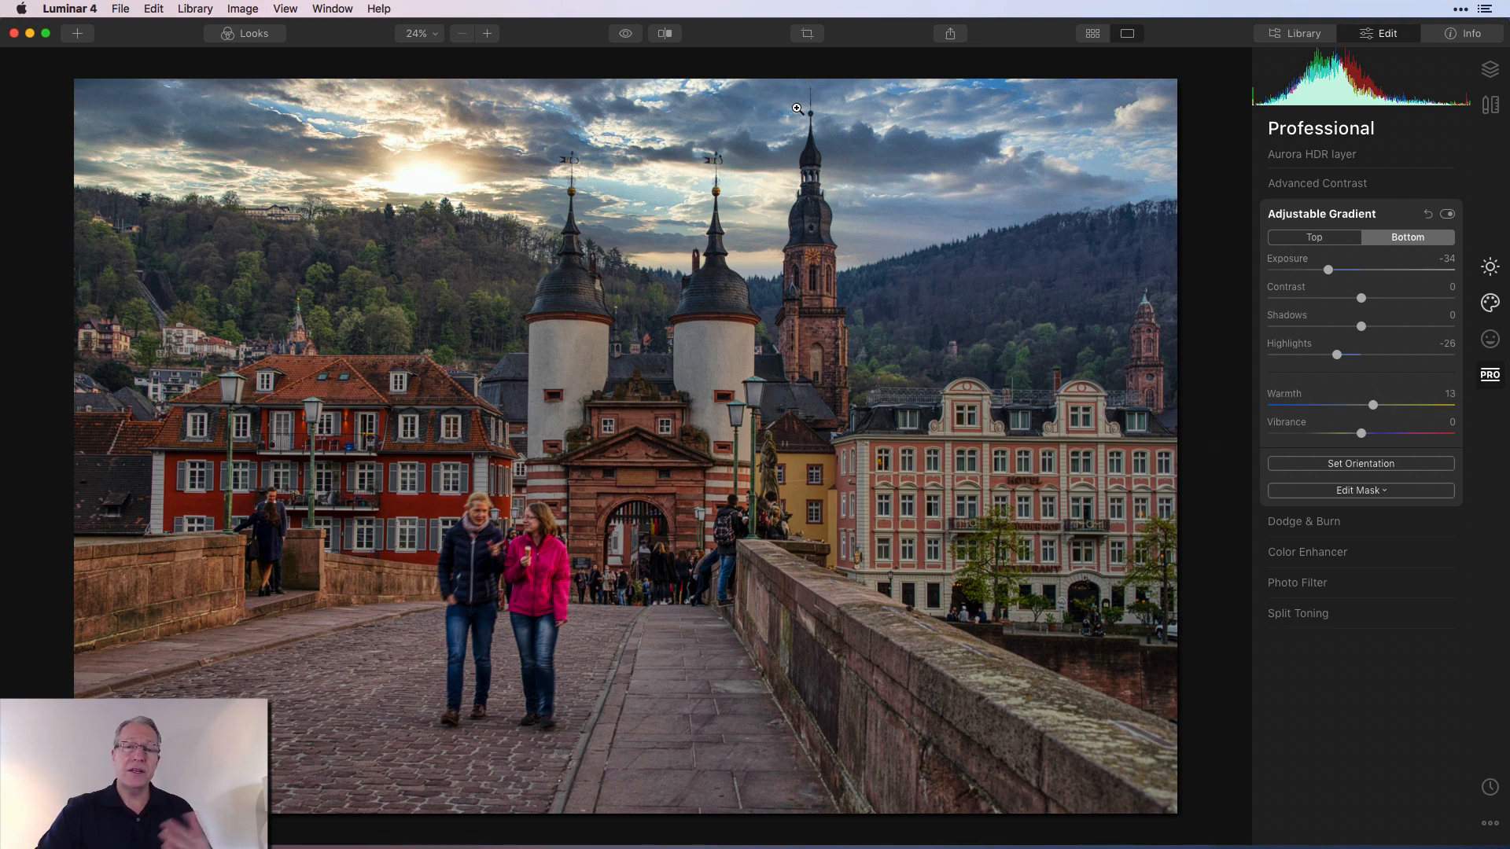
pyautogui.click(621, 36)
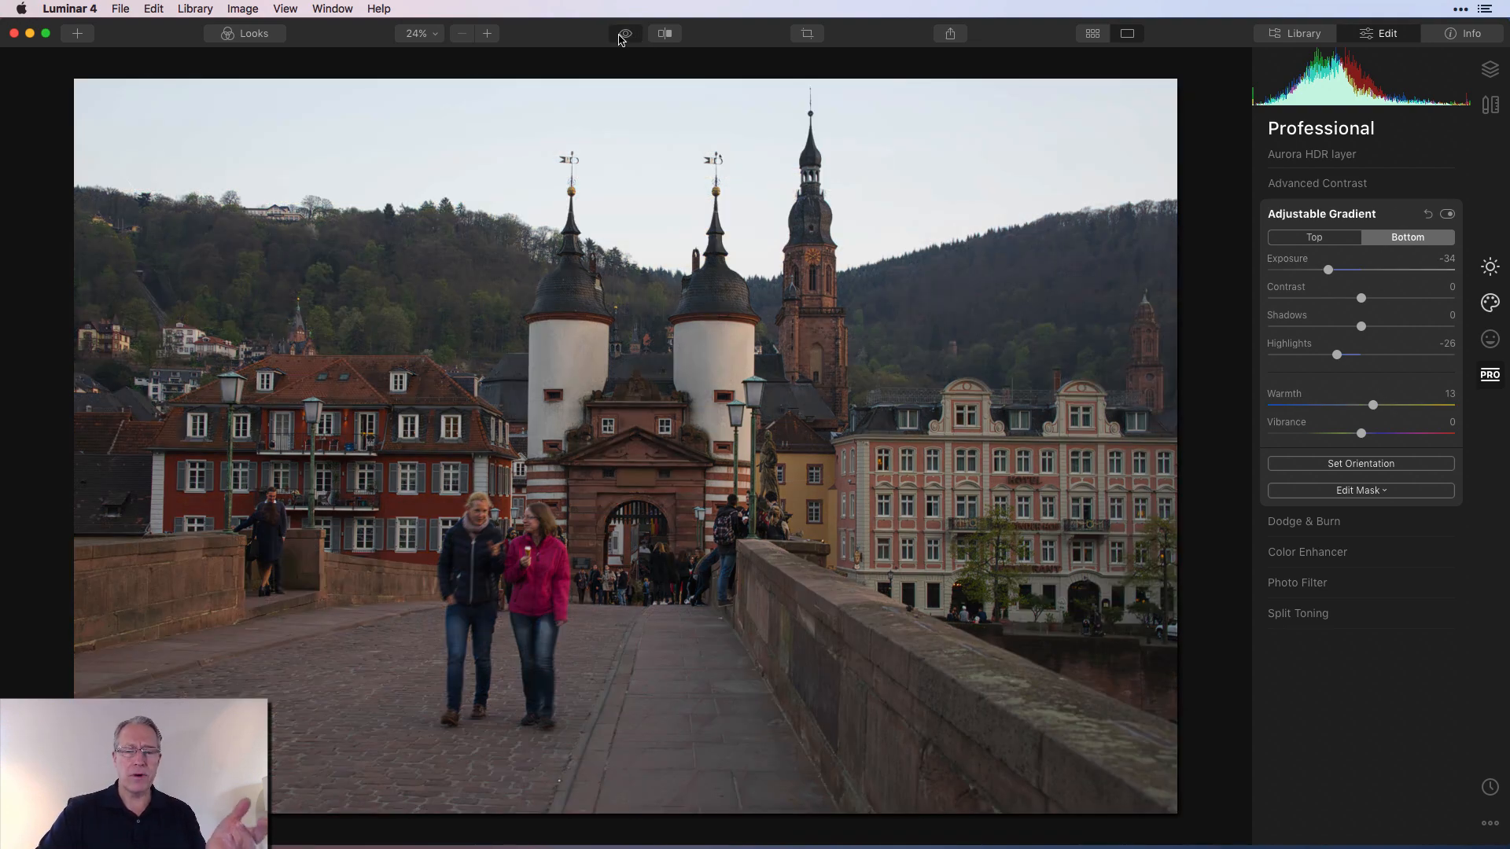
pyautogui.click(622, 35)
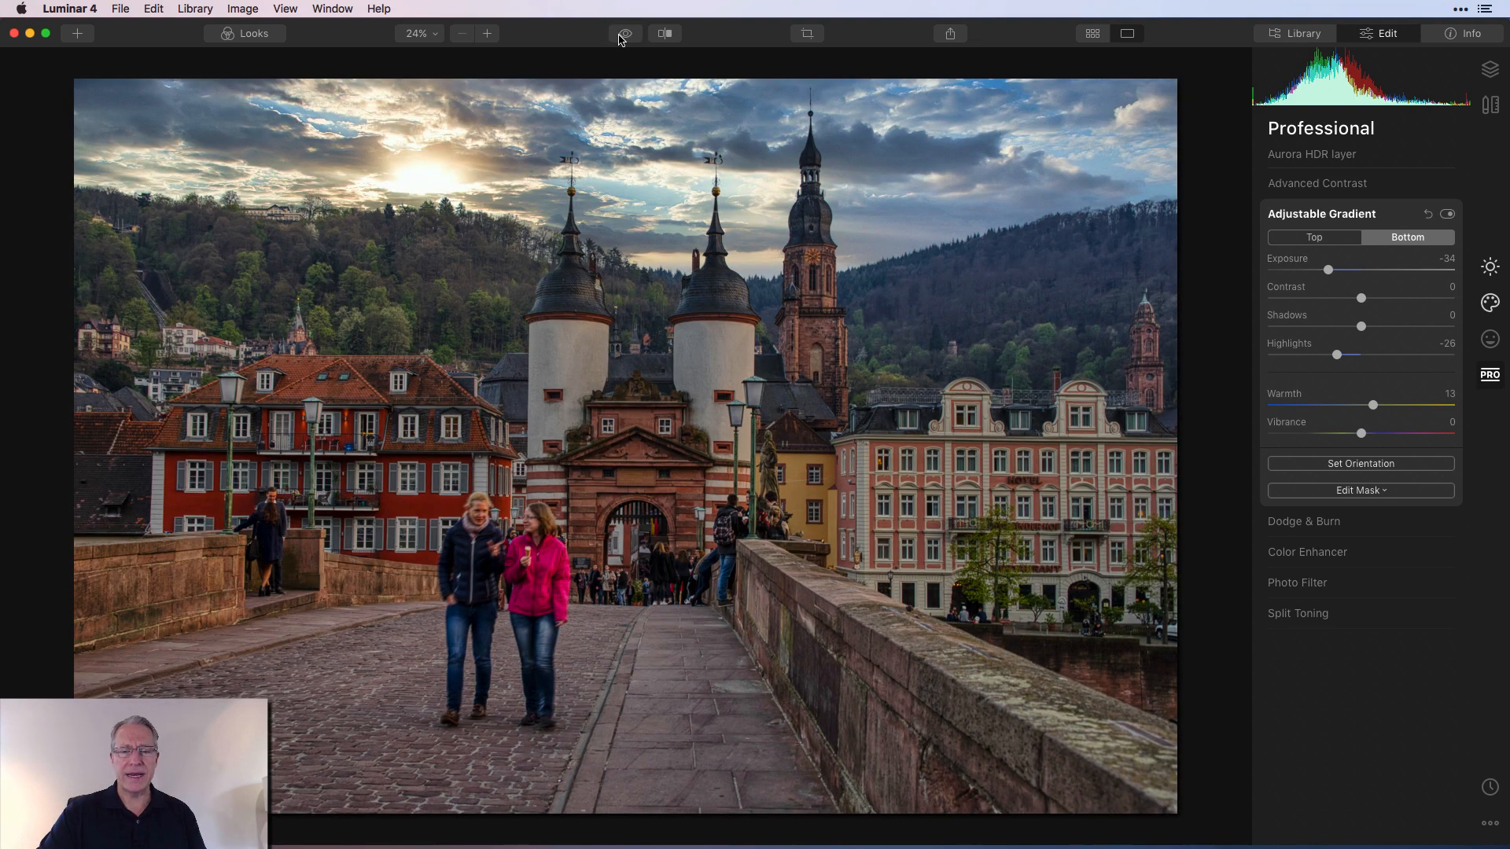
# Centre the Vignette filter's subject between the two women walking on the bridge
pyautogui.click(1493, 271)
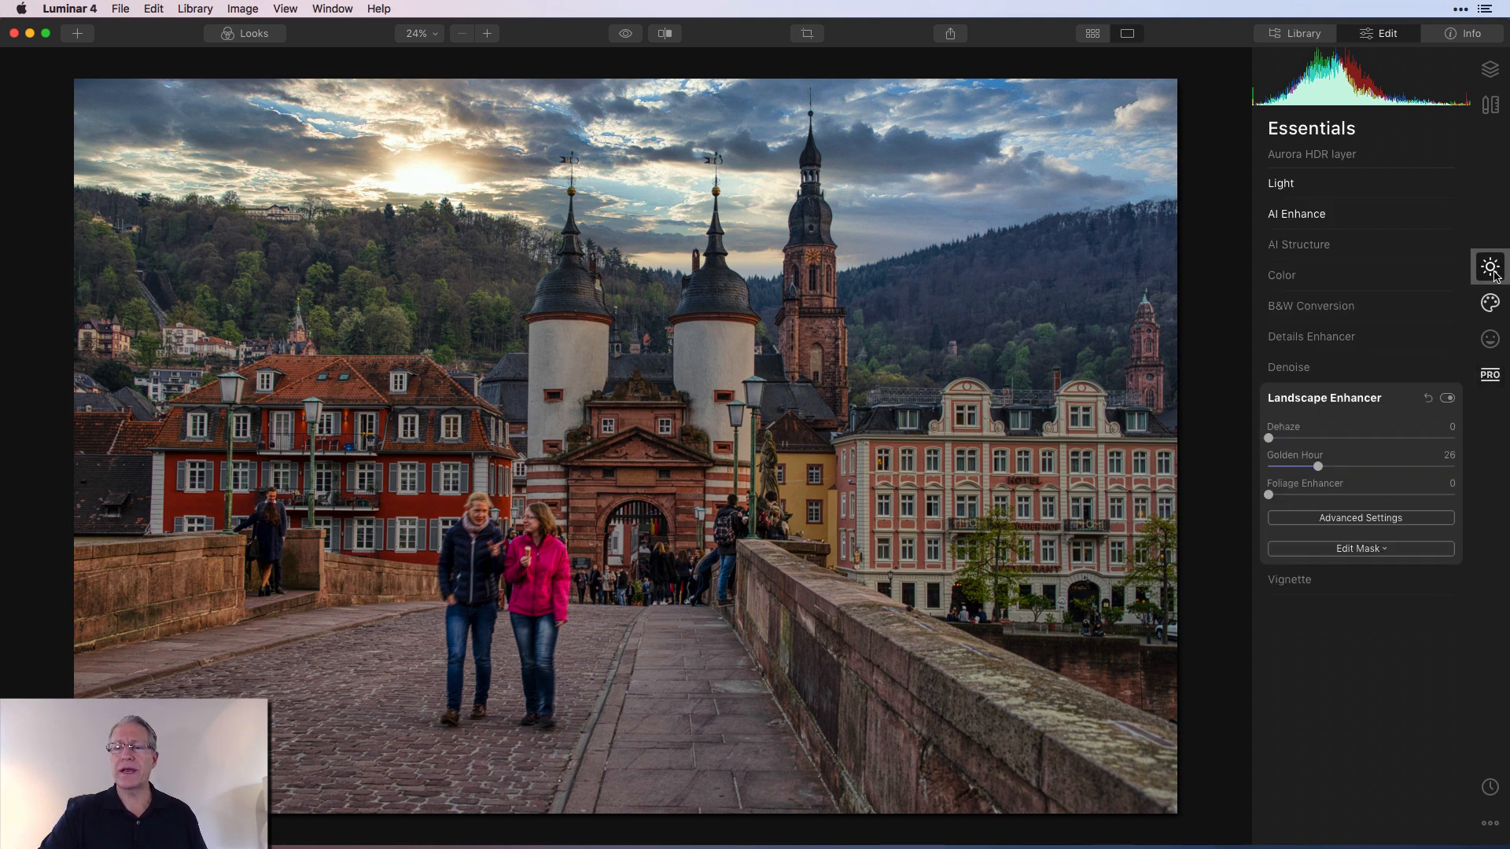
pyautogui.click(1401, 398)
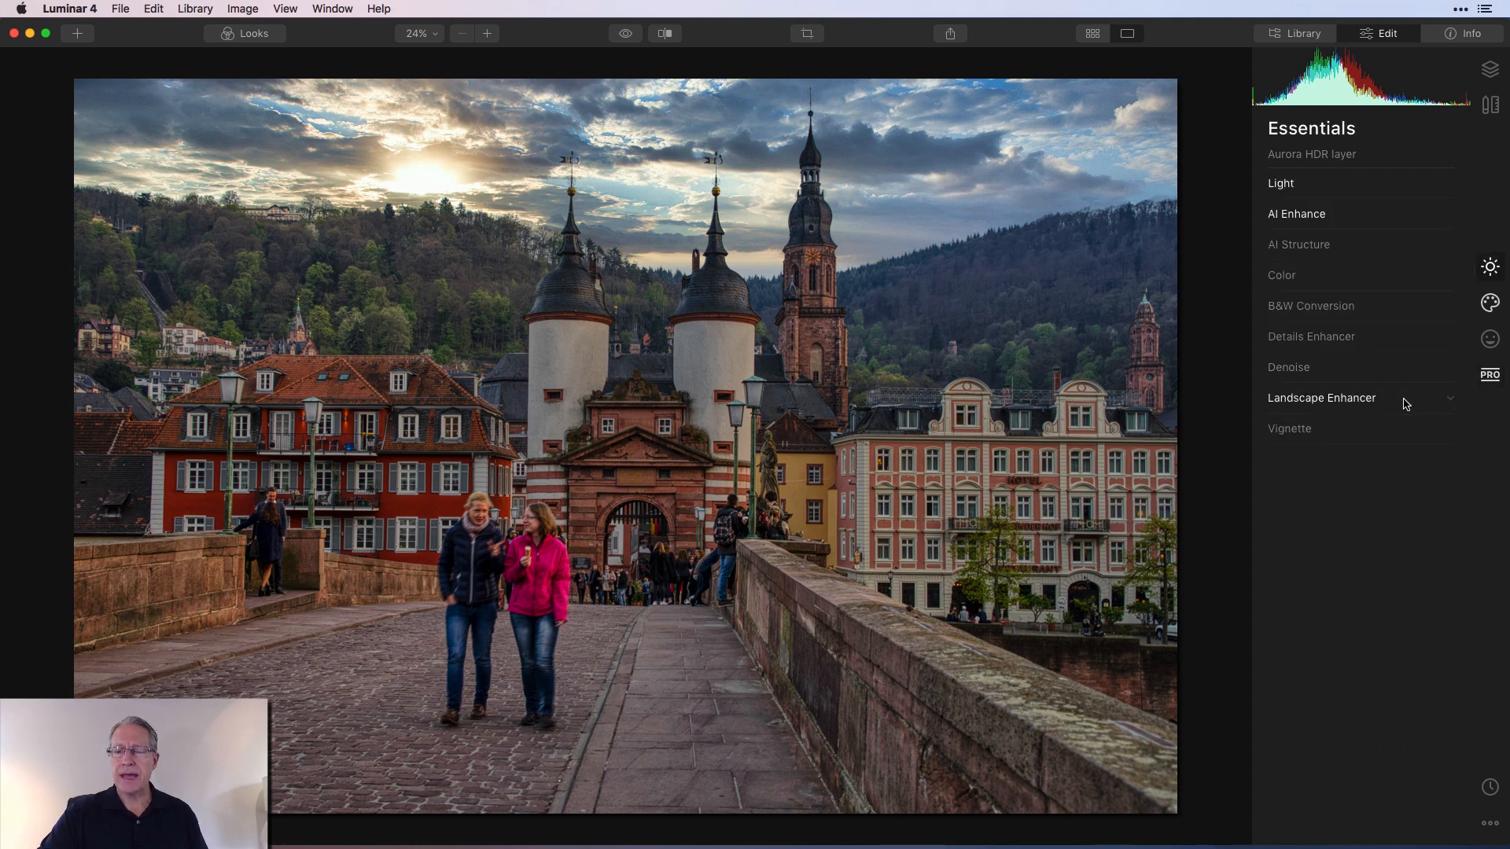
pyautogui.click(1323, 434)
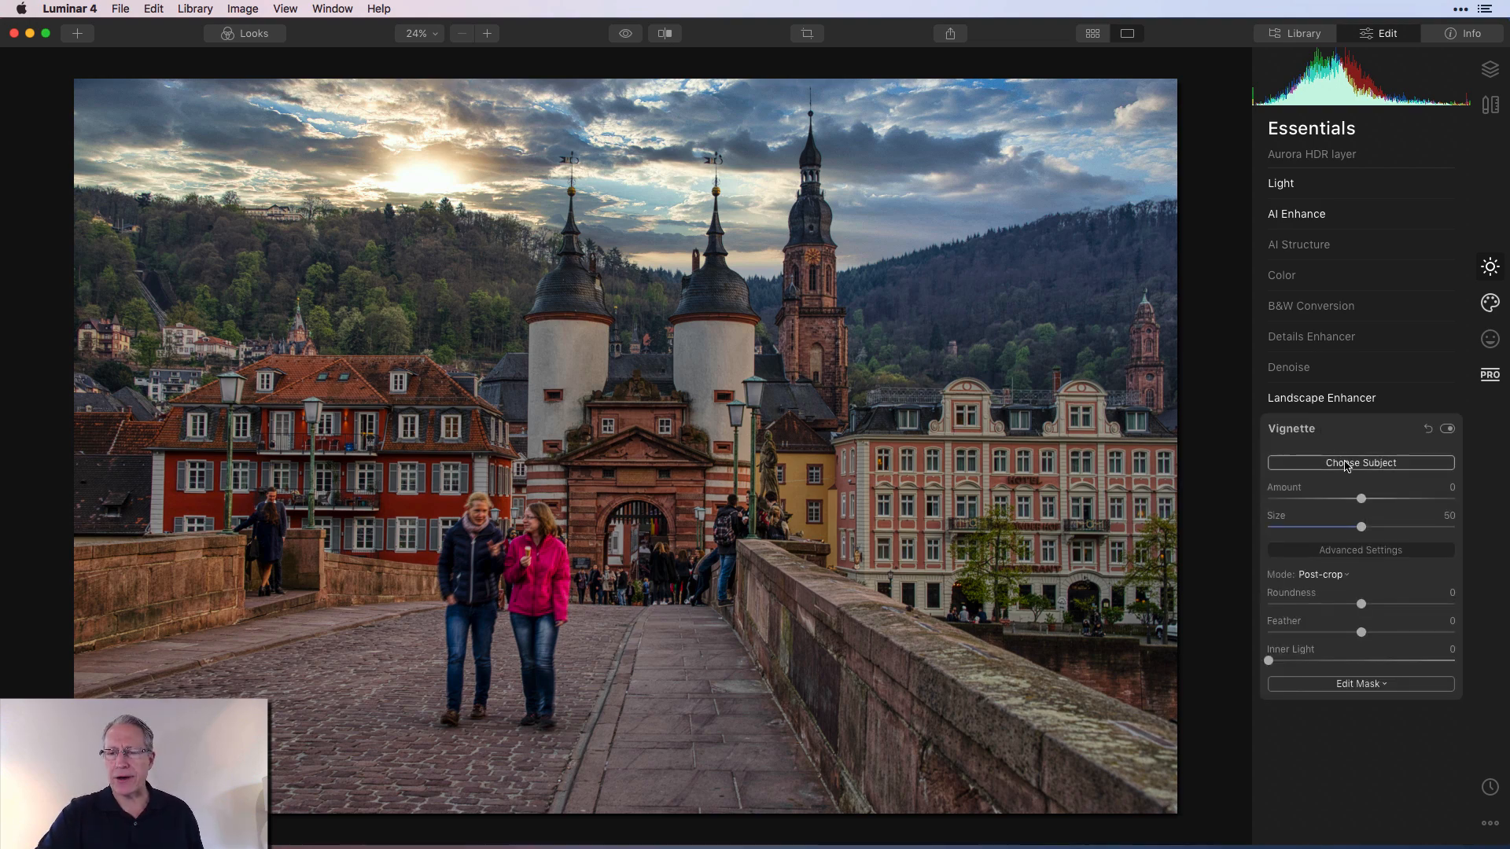
pyautogui.click(1360, 462)
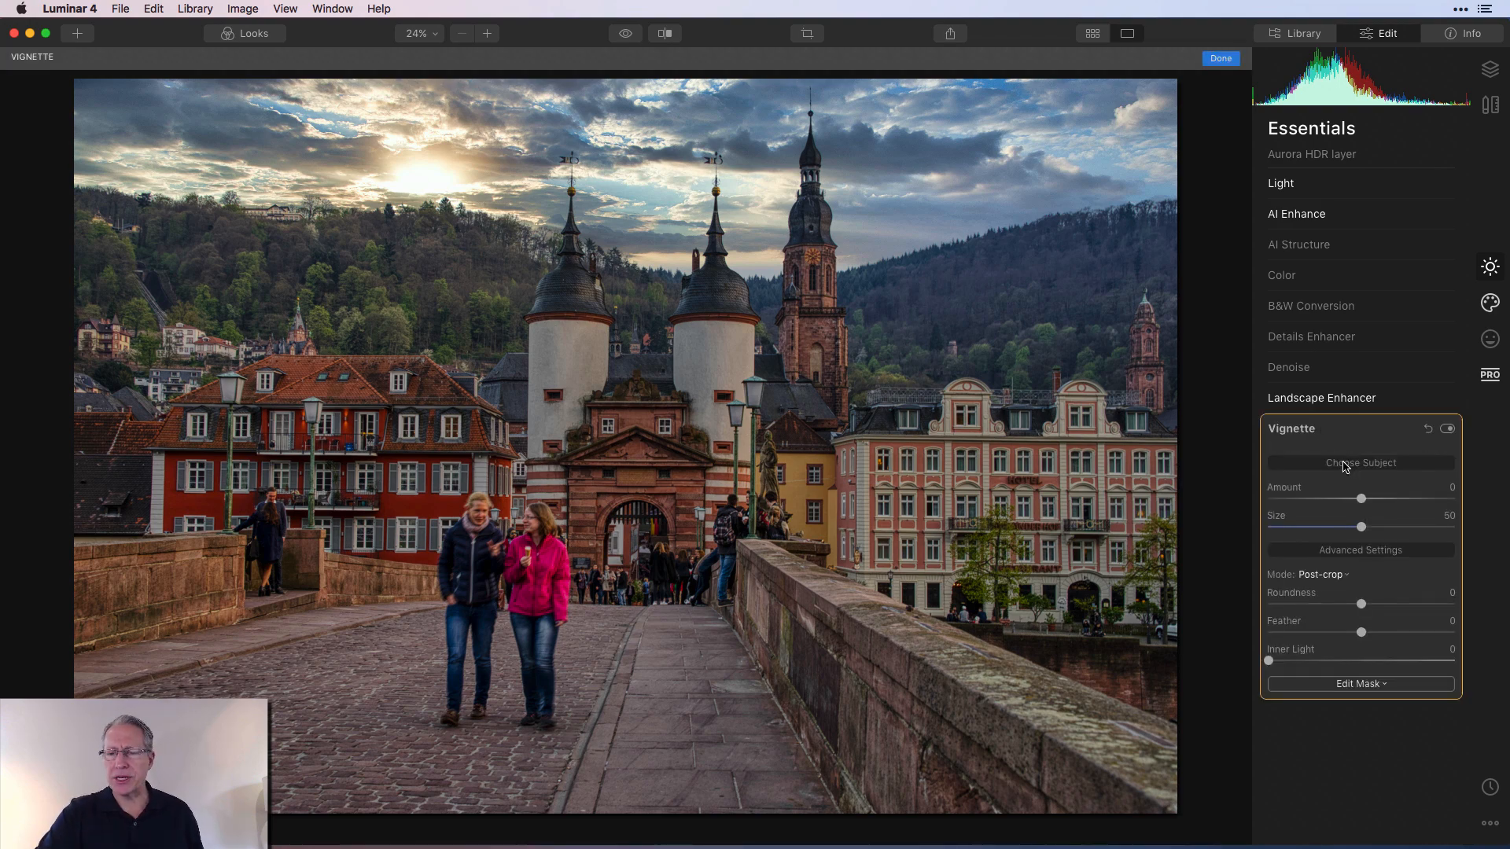
pyautogui.click(505, 535)
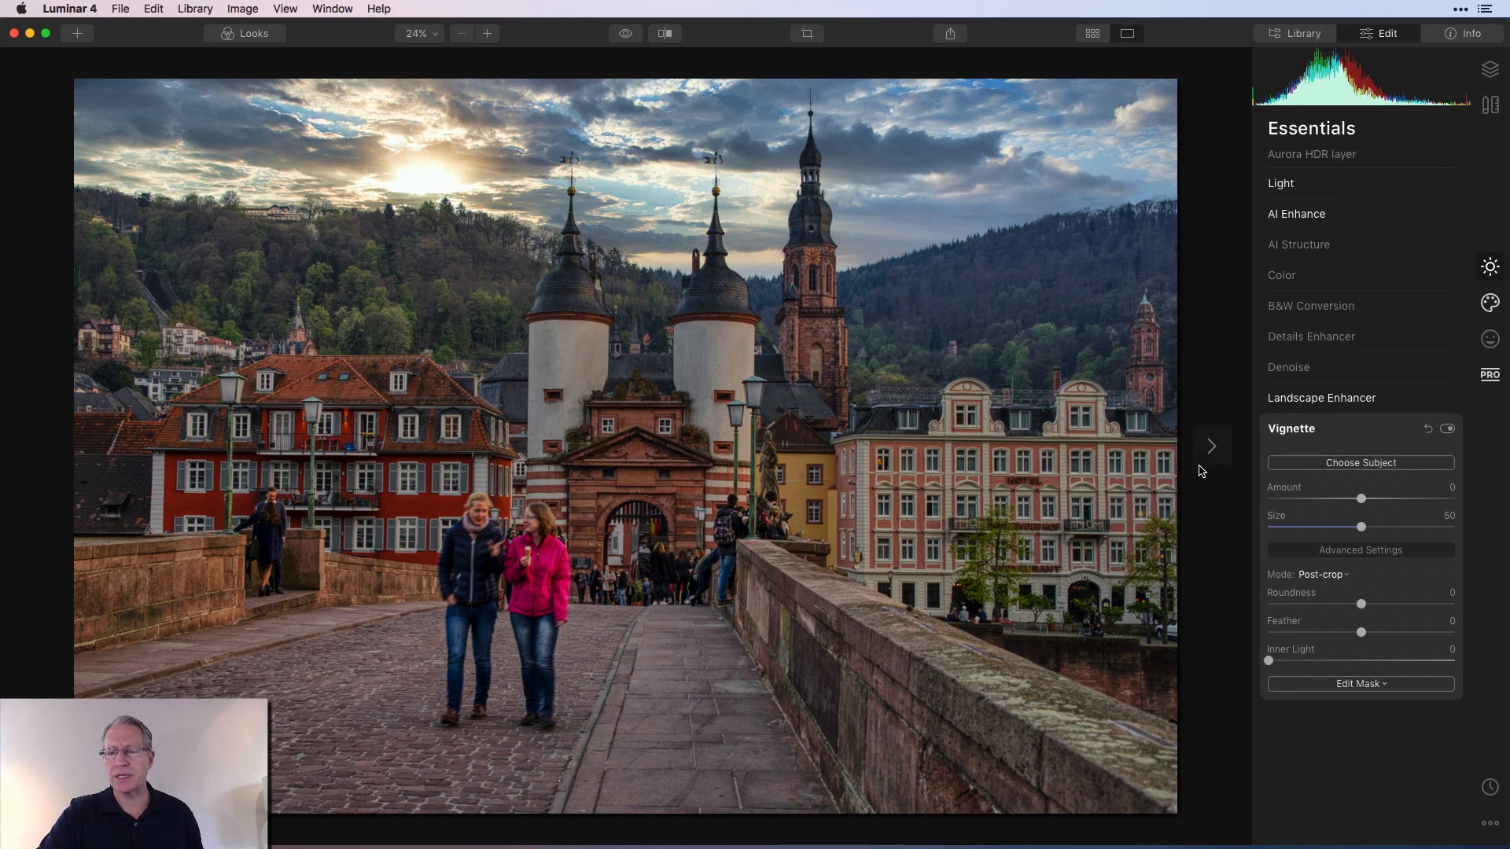
# Set the vignette's Amount to -50, Size to 14 and Inner Light to 33, and compare the photo with and without it
pyautogui.moveTo(1361, 498); pyautogui.dragTo(1293, 527)
pyautogui.moveTo(1268, 661); pyautogui.dragTo(1336, 657)
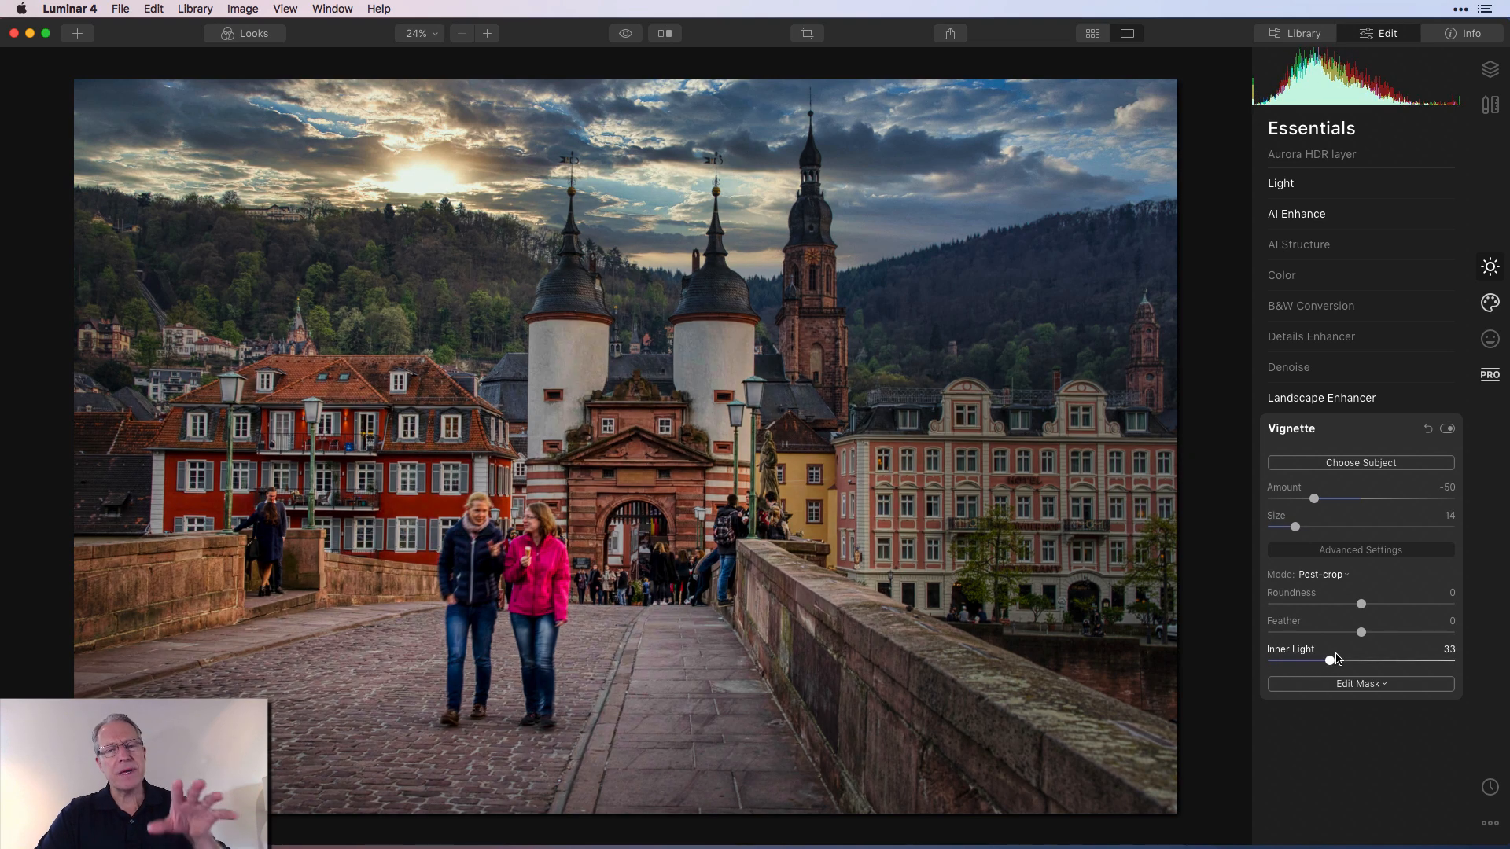
pyautogui.click(1447, 430)
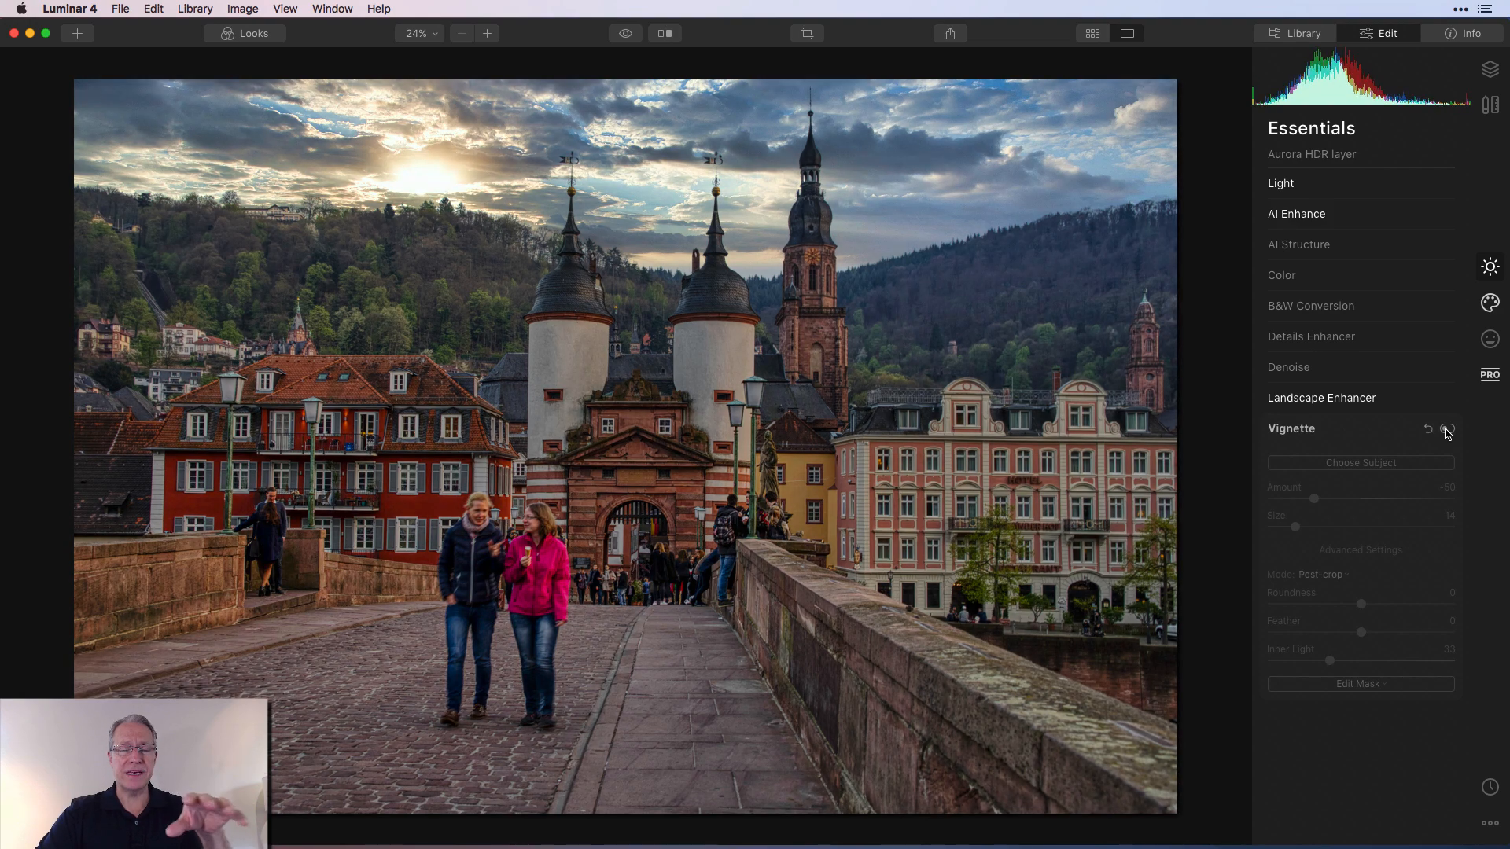
pyautogui.click(1446, 430)
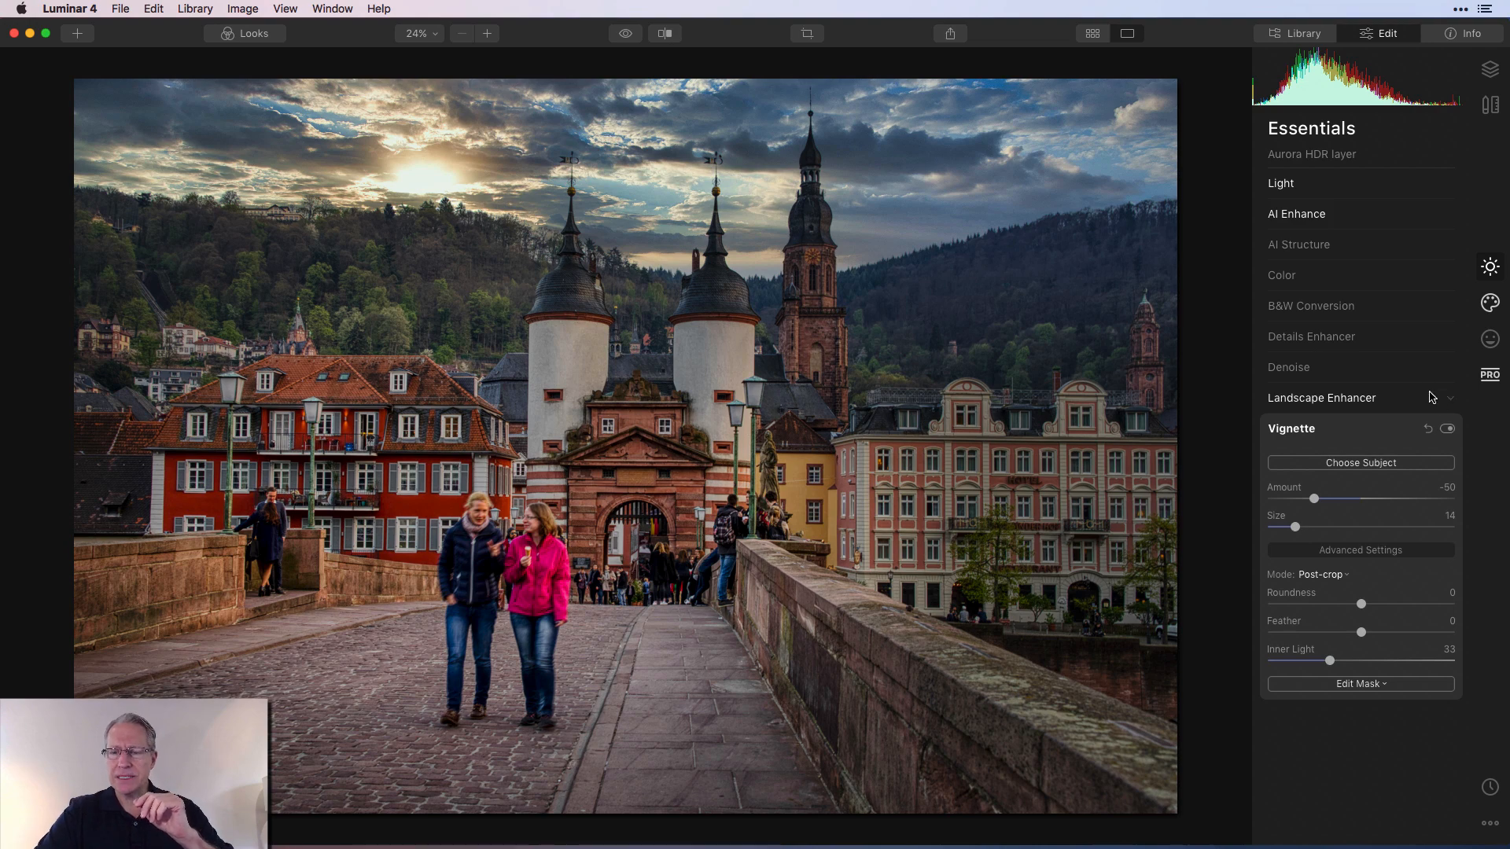
# Soften the vignette with Size 17 and Amount -40, and compare the finished photo with the original
pyautogui.moveTo(1294, 529); pyautogui.dragTo(1328, 501)
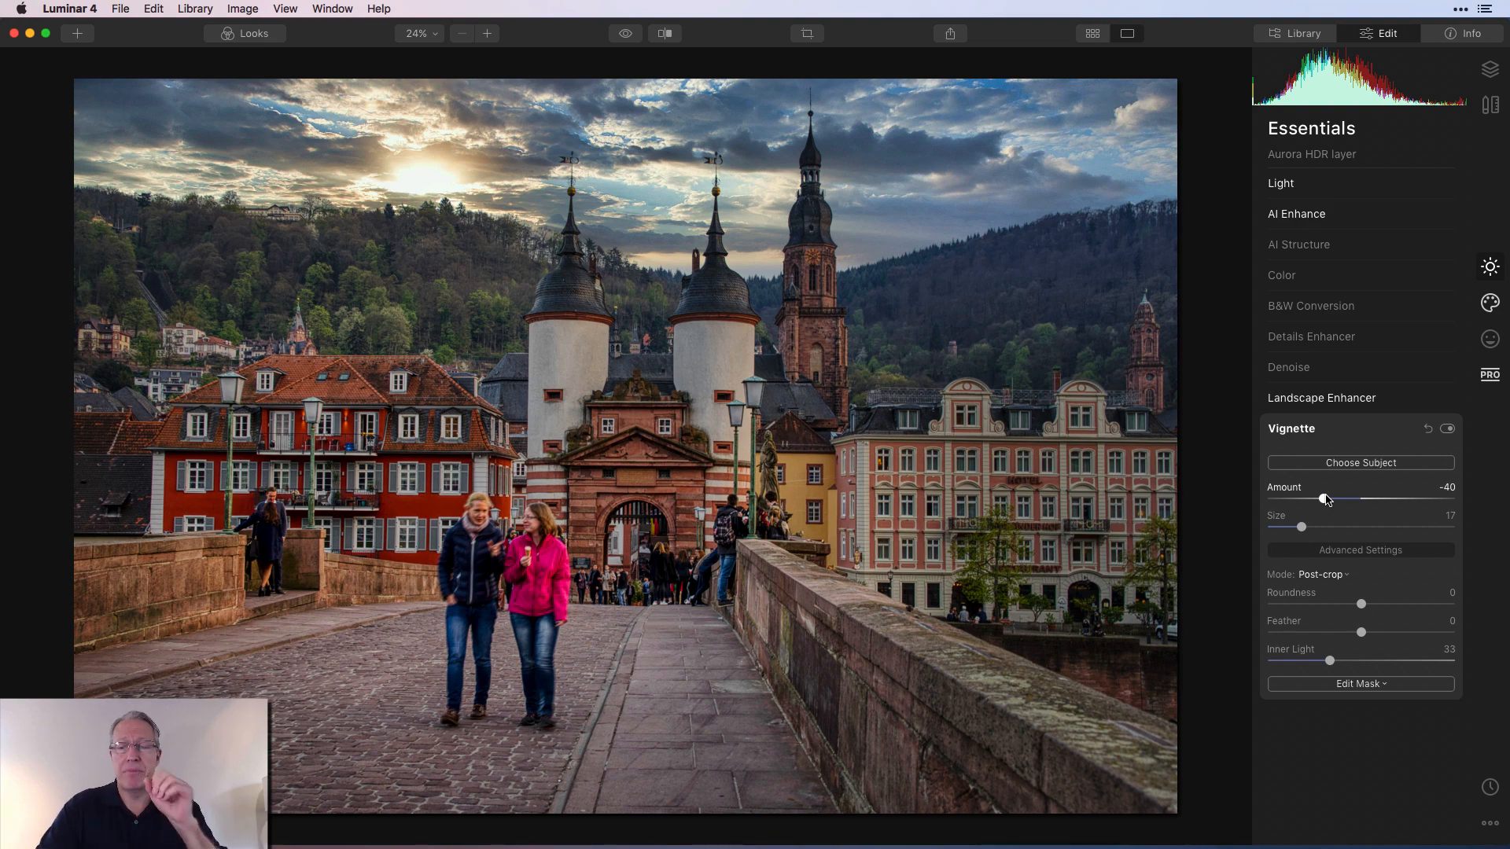
pyautogui.click(624, 35)
pyautogui.click(624, 35)
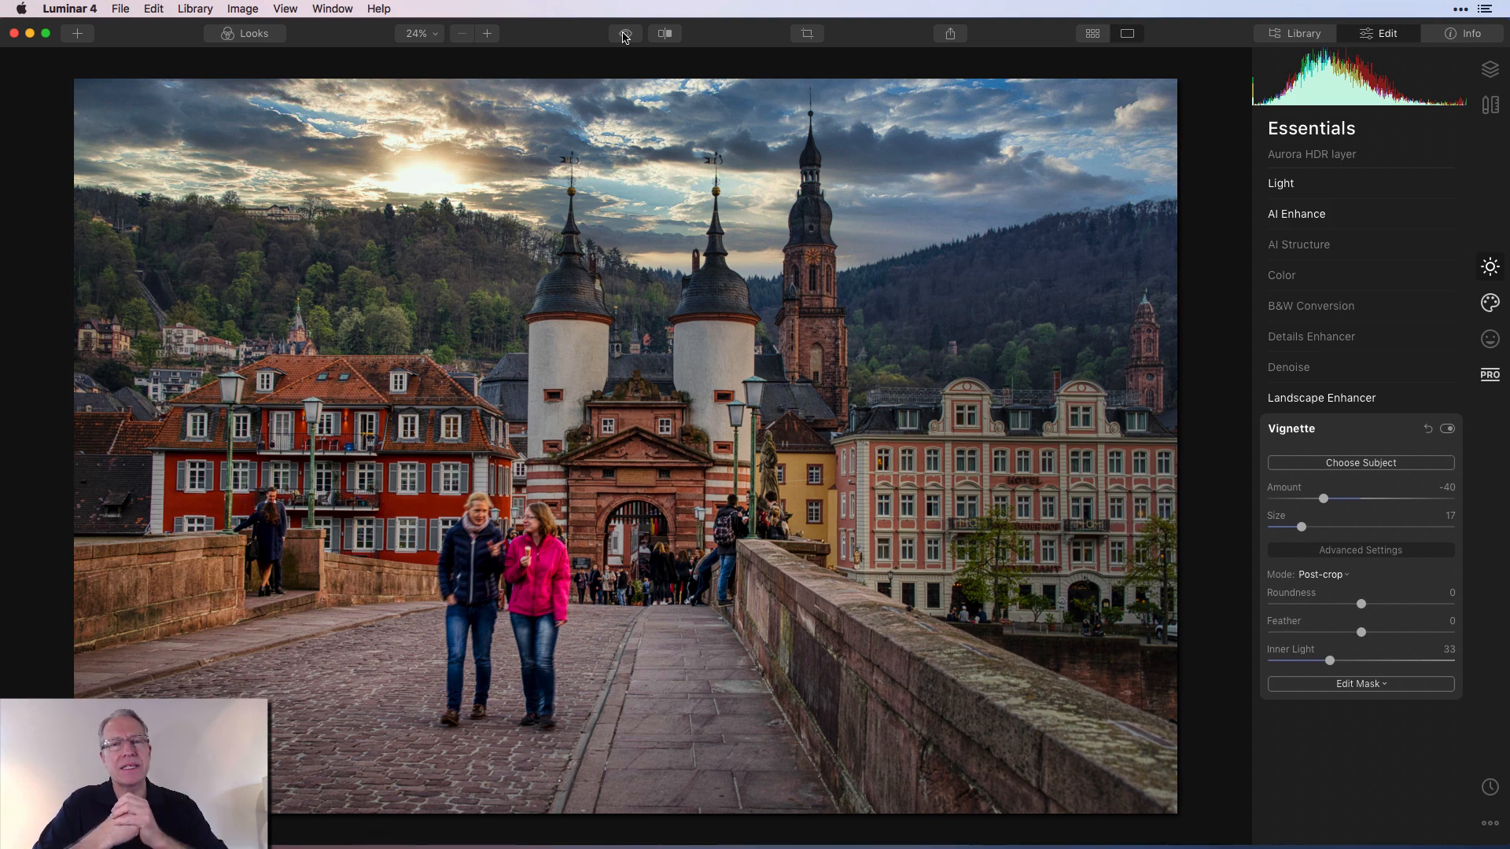
pyautogui.click(625, 37)
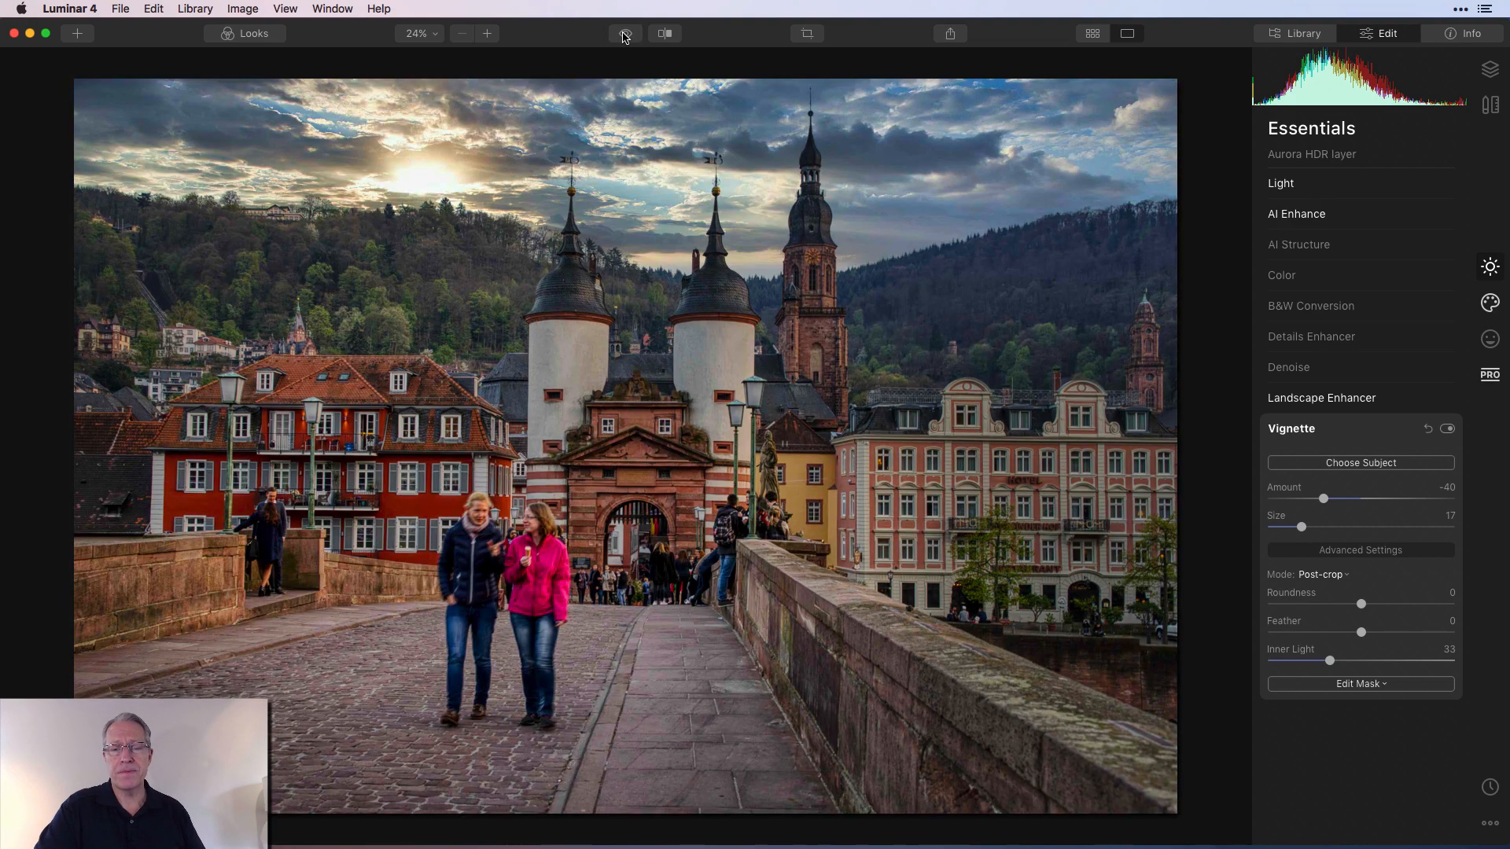